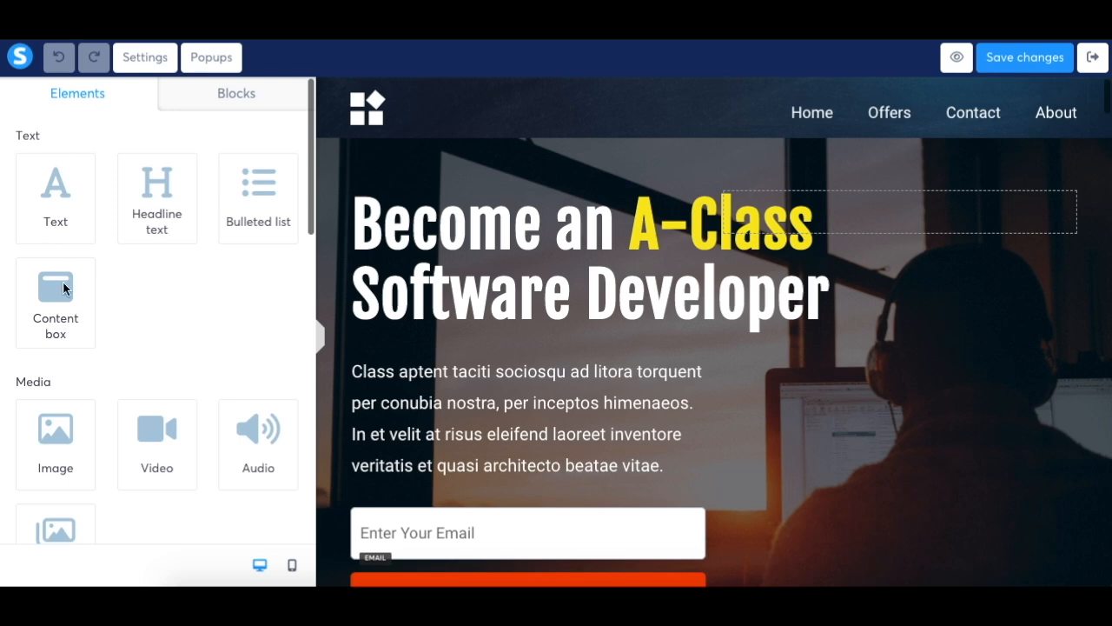
Look through the available page elements, including the text, media, column layout, form and social groups
scroll(102, 383, "down", 2)
scroll(102, 384, "down", 4)
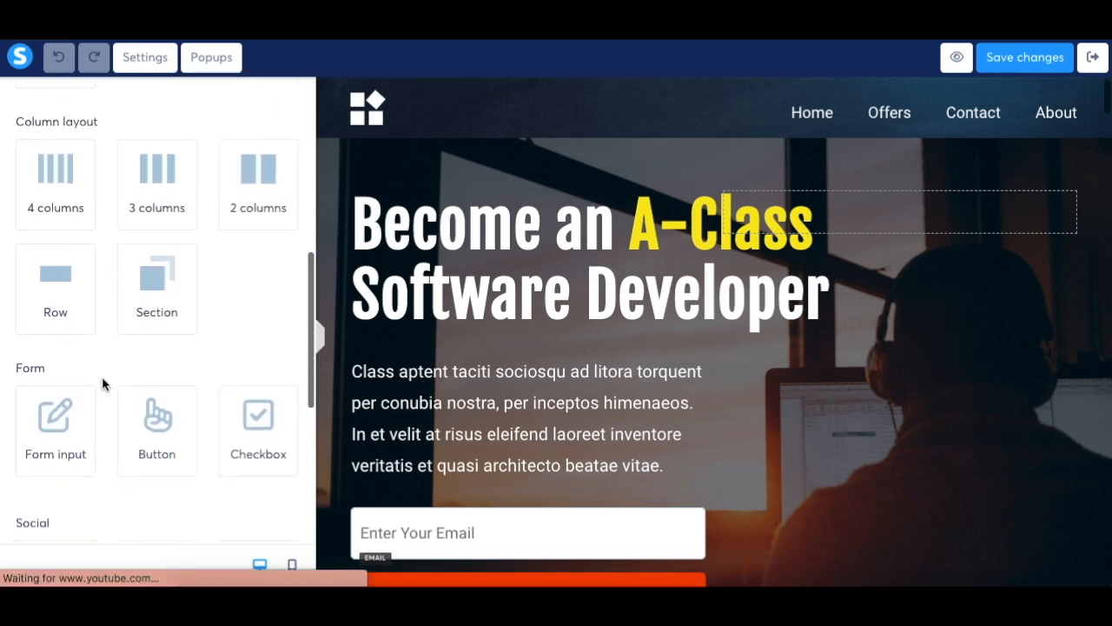
scroll(102, 384, "down", 2)
scroll(101, 384, "down", 2)
scroll(102, 384, "up", 8)
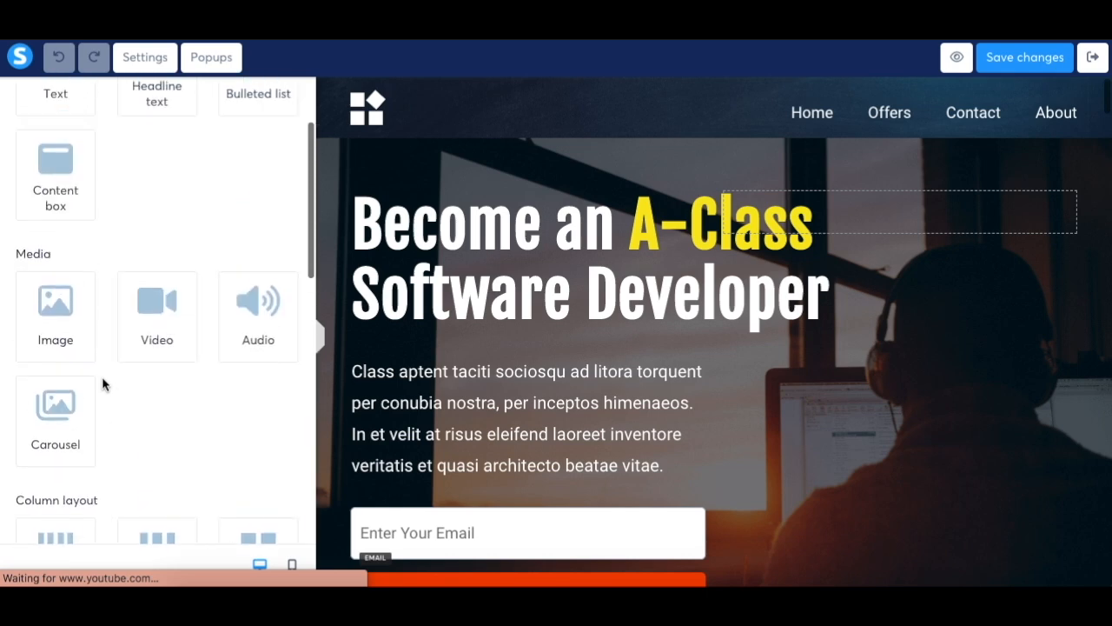
scroll(102, 385, "up", 2)
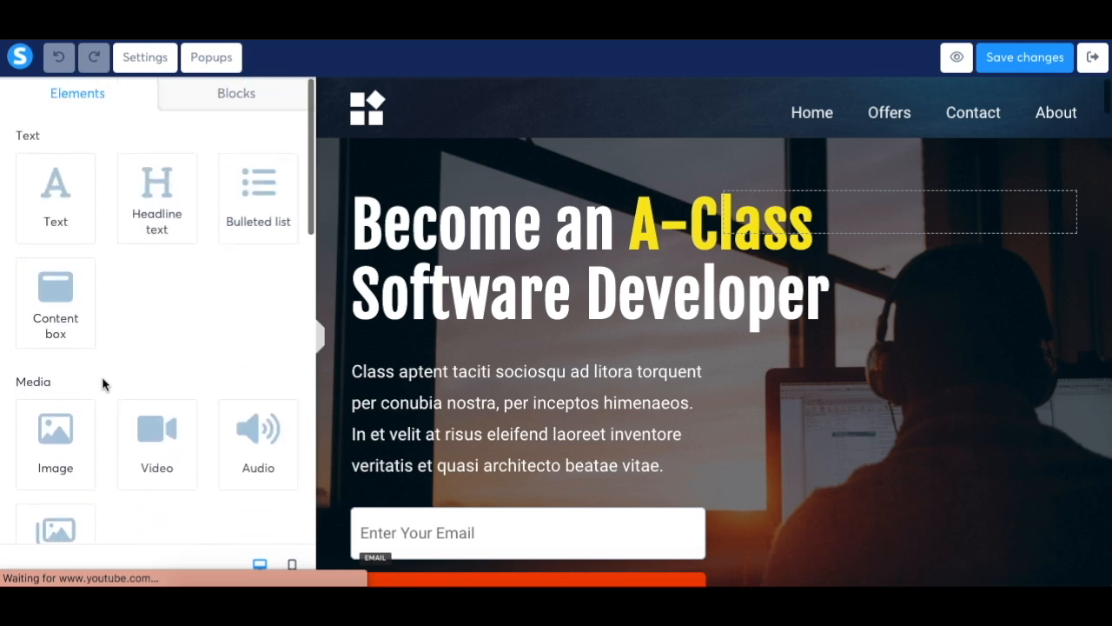
Examine the text settings of the hero paragraph and the "Become an A-Class Software Developer" headline, including typography, margin, padding, alignment and visibility
left_click(532, 399)
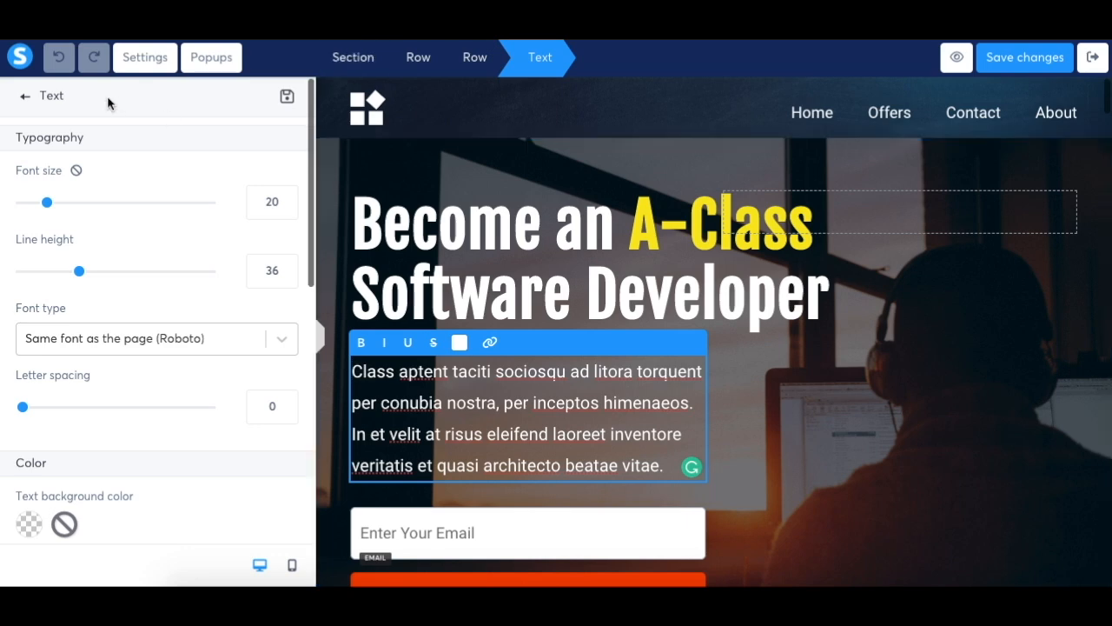
left_click(26, 101)
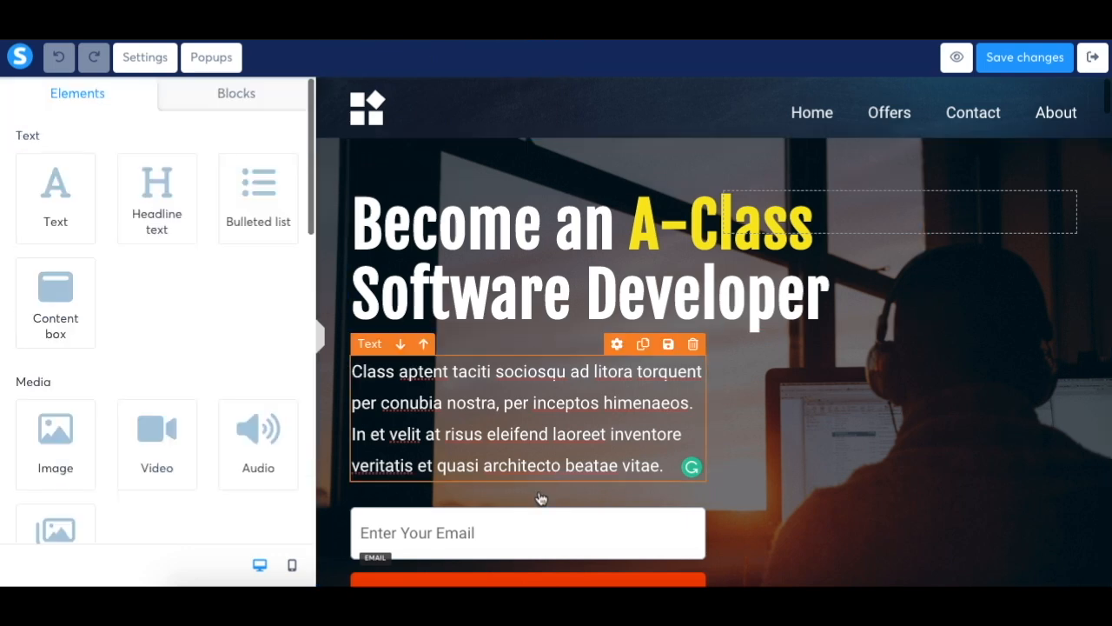
left_click(581, 265)
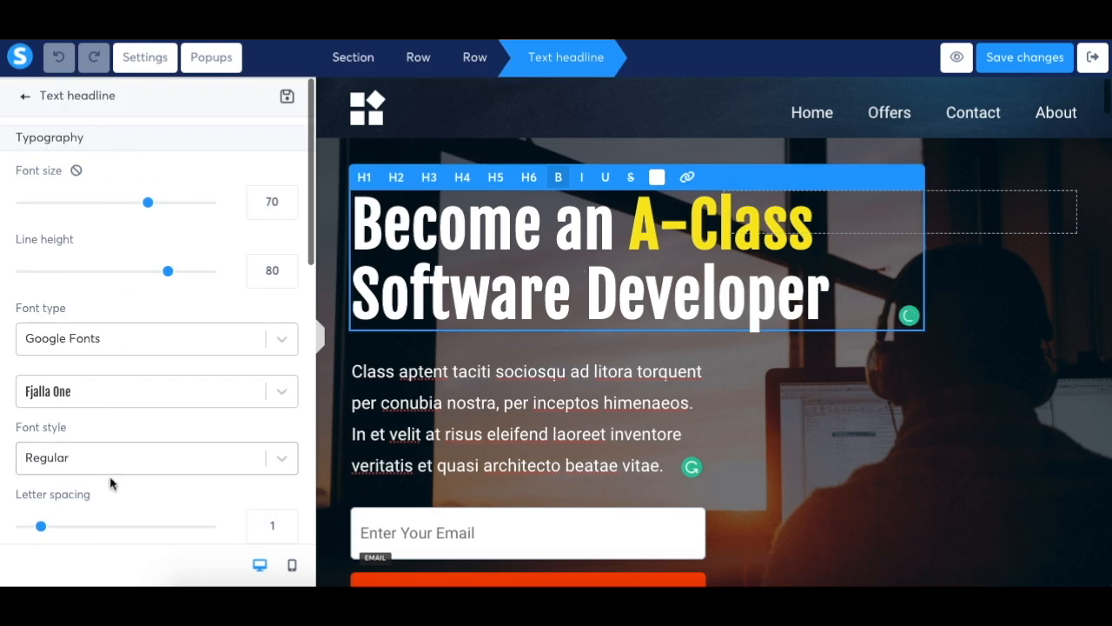
scroll(112, 546, "down", 2)
scroll(110, 546, "down", 4)
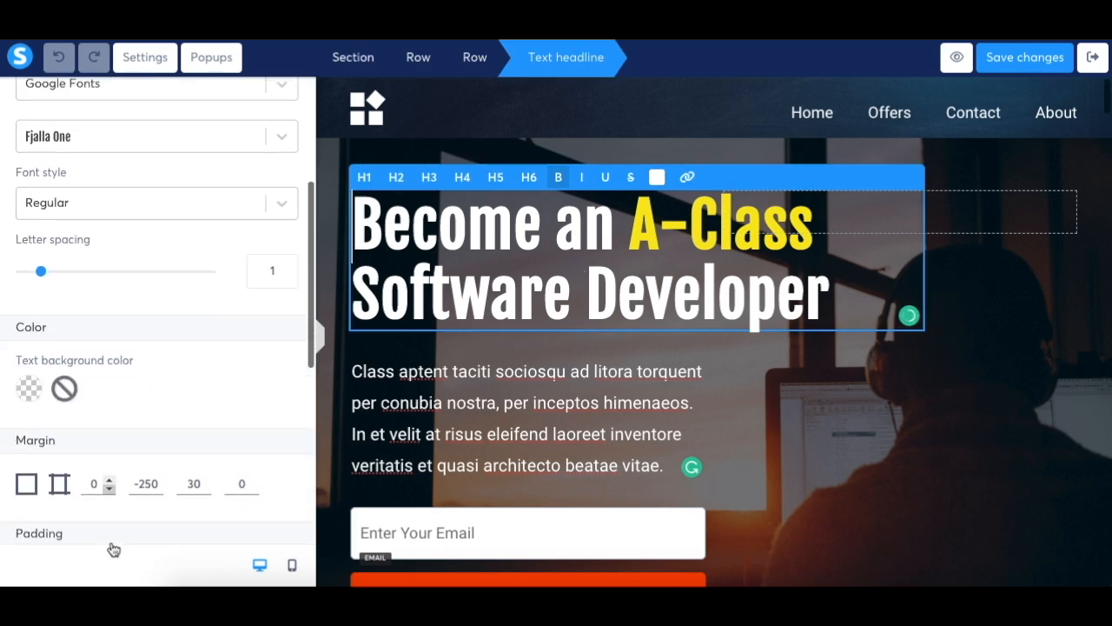
scroll(160, 404, "down", 2)
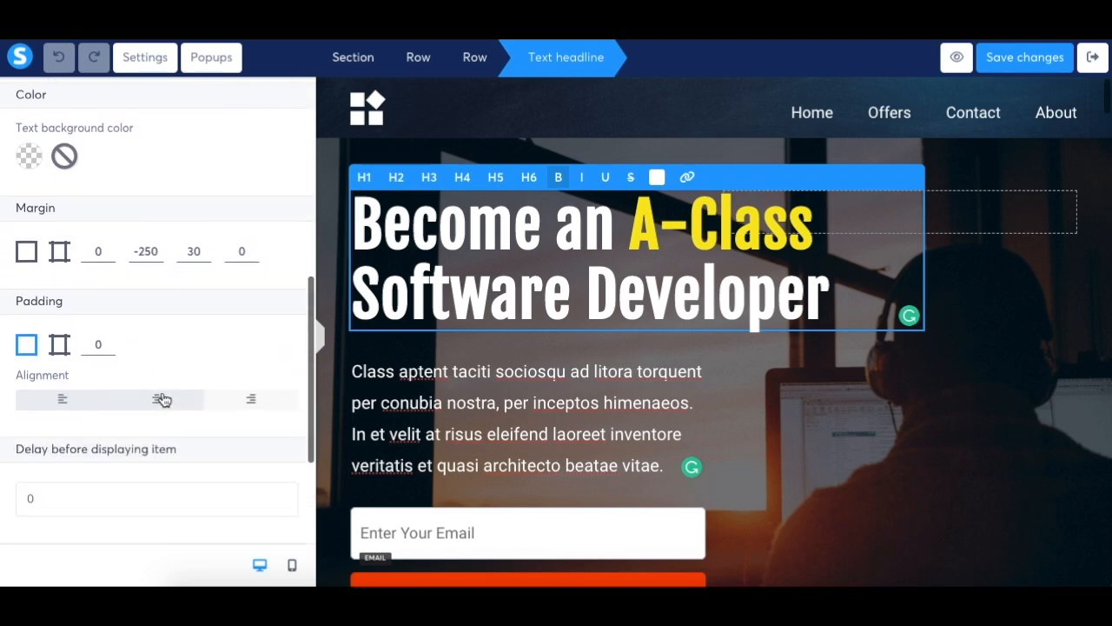
scroll(216, 345, "down", 2)
scroll(215, 345, "down", 1)
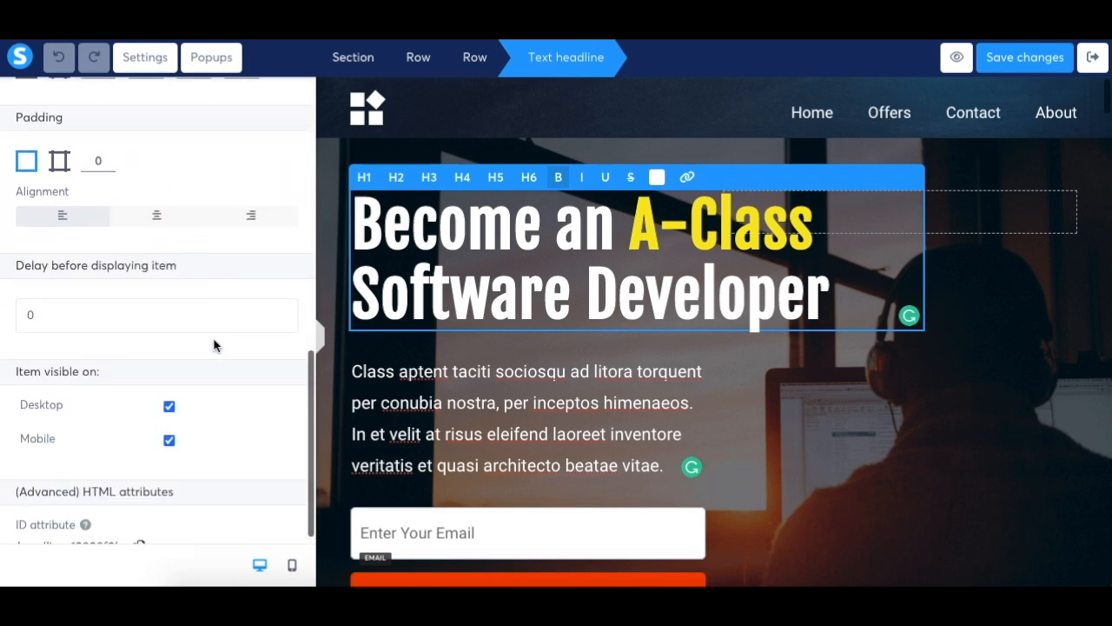
scroll(215, 345, "up", 6)
scroll(215, 345, "up", 1)
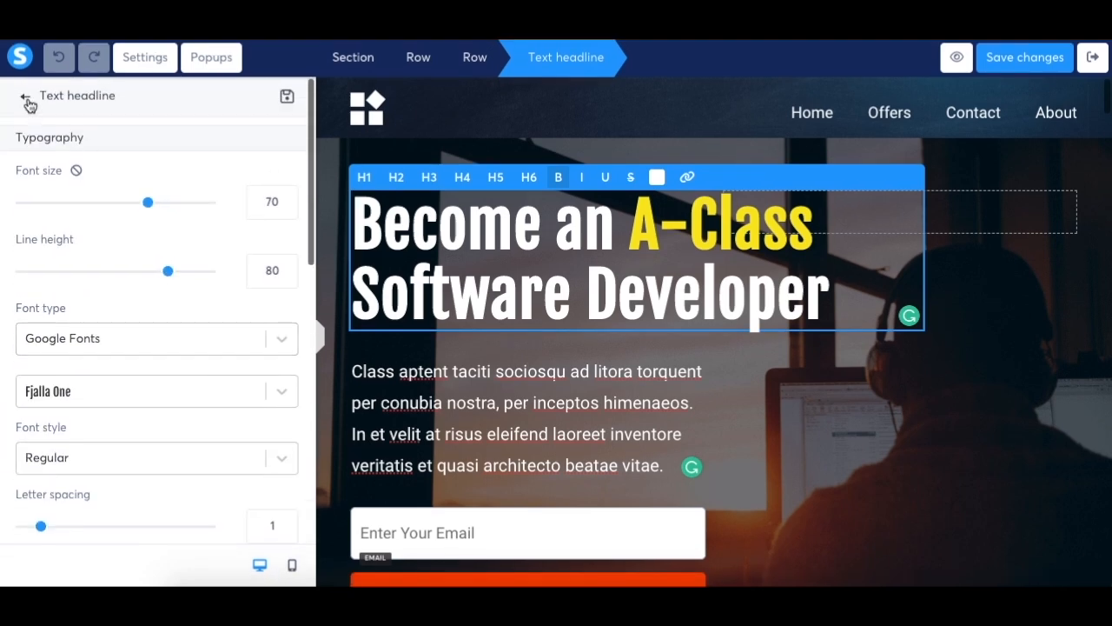
left_click(27, 100)
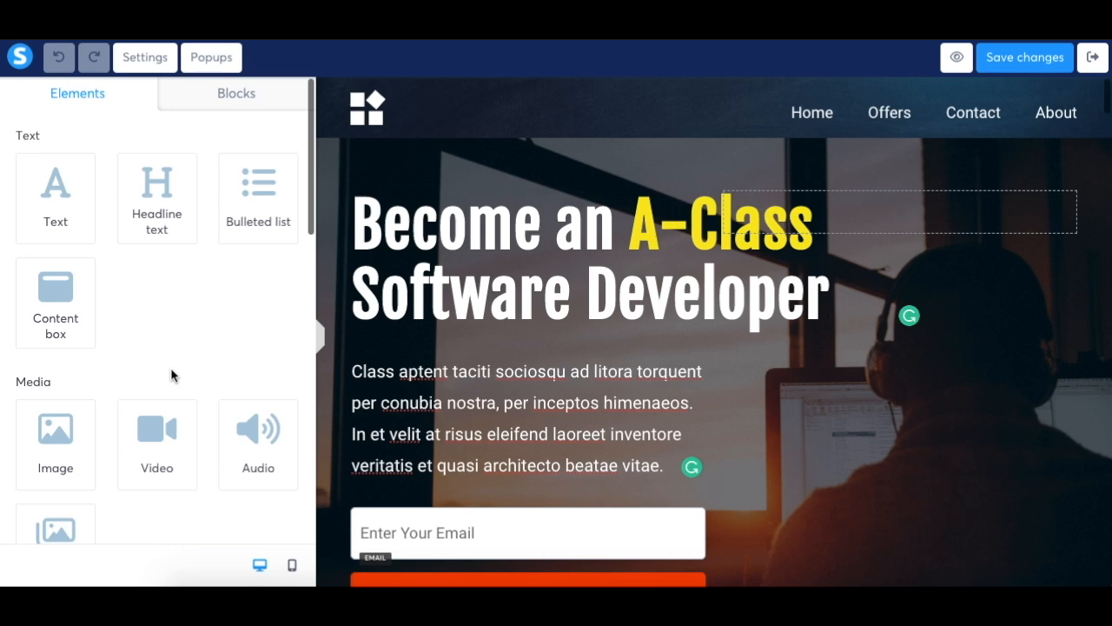
Add a text element above the hero paragraph and replace its placeholder text with "ksjdfkjdfkdjfkjd"
left_click_drag(57, 221, 413, 377)
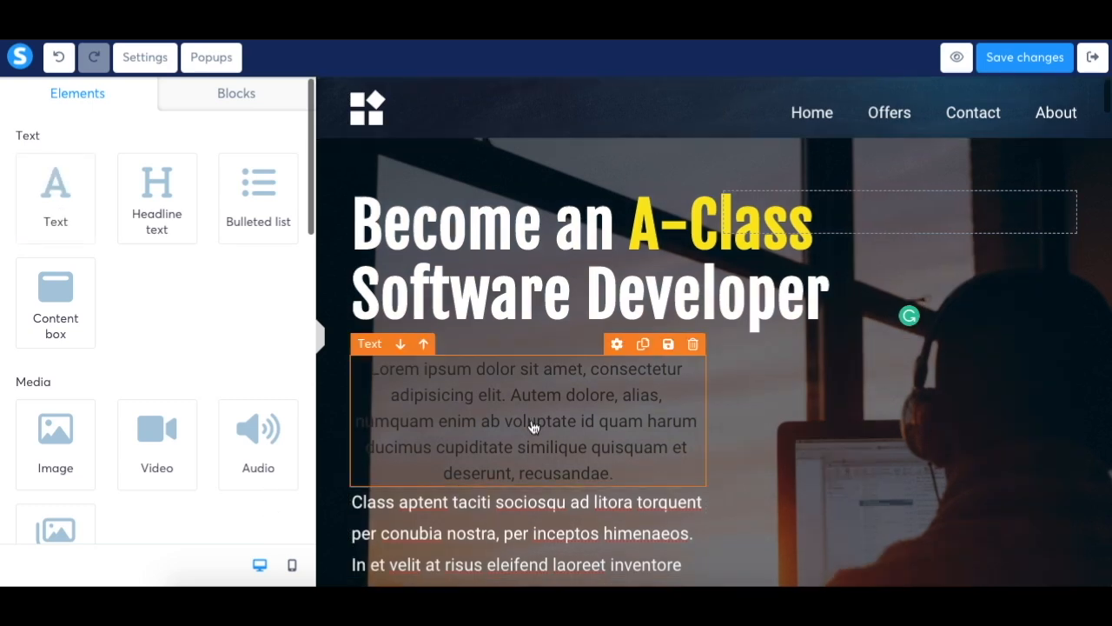
left_click(533, 426)
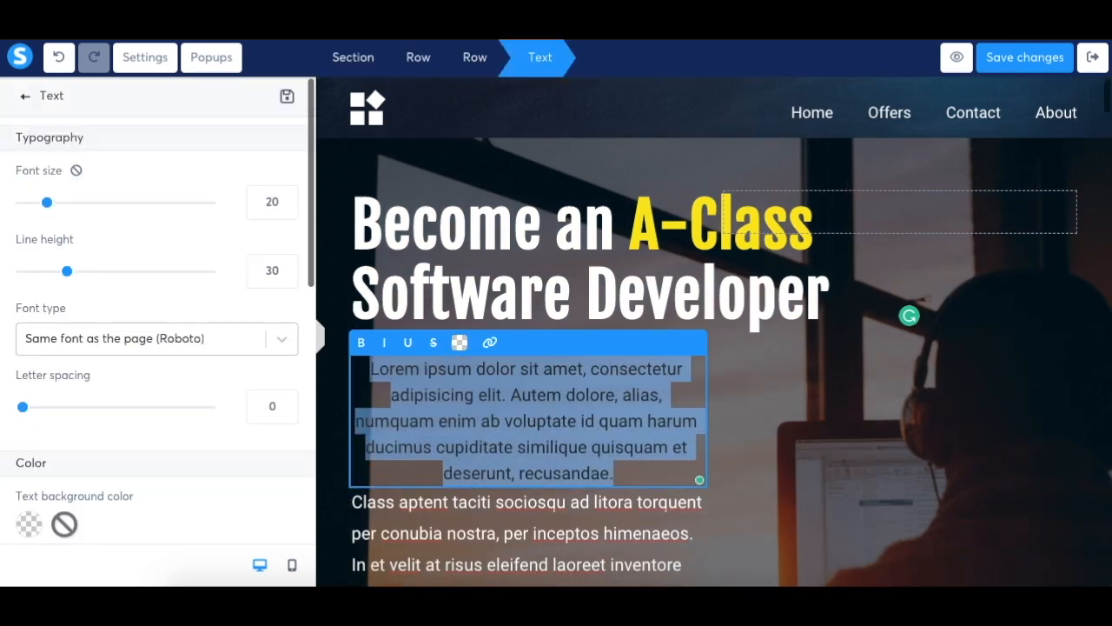
key("BackSpace")
type("ksjdfkjdfkdjfkjd")
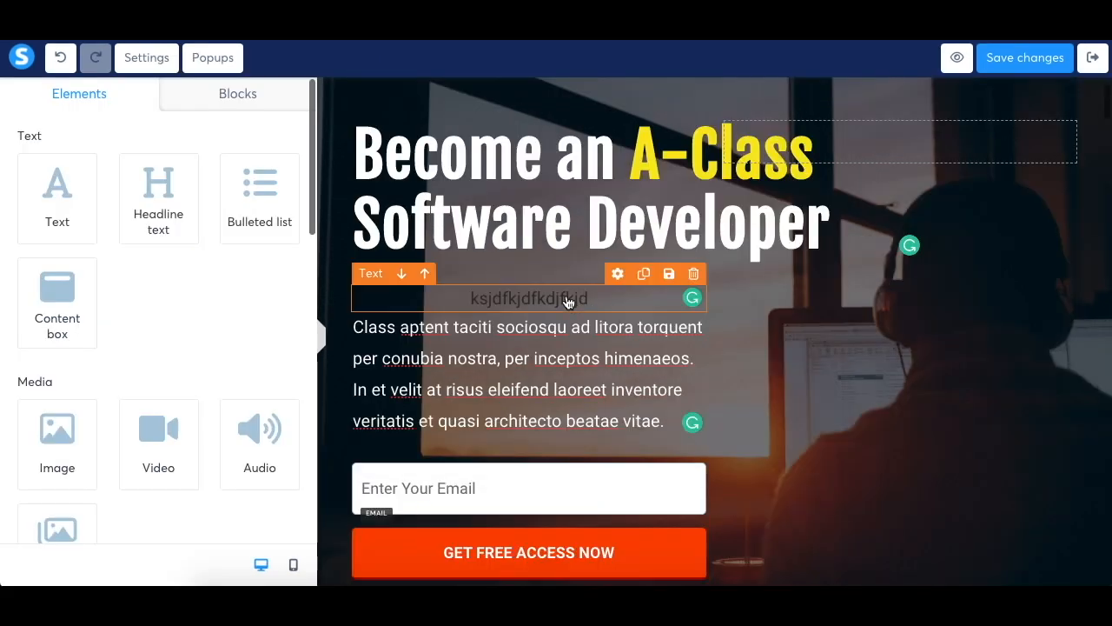
Recolour the new text element's text to the default red, hex D0021B
left_click(567, 301)
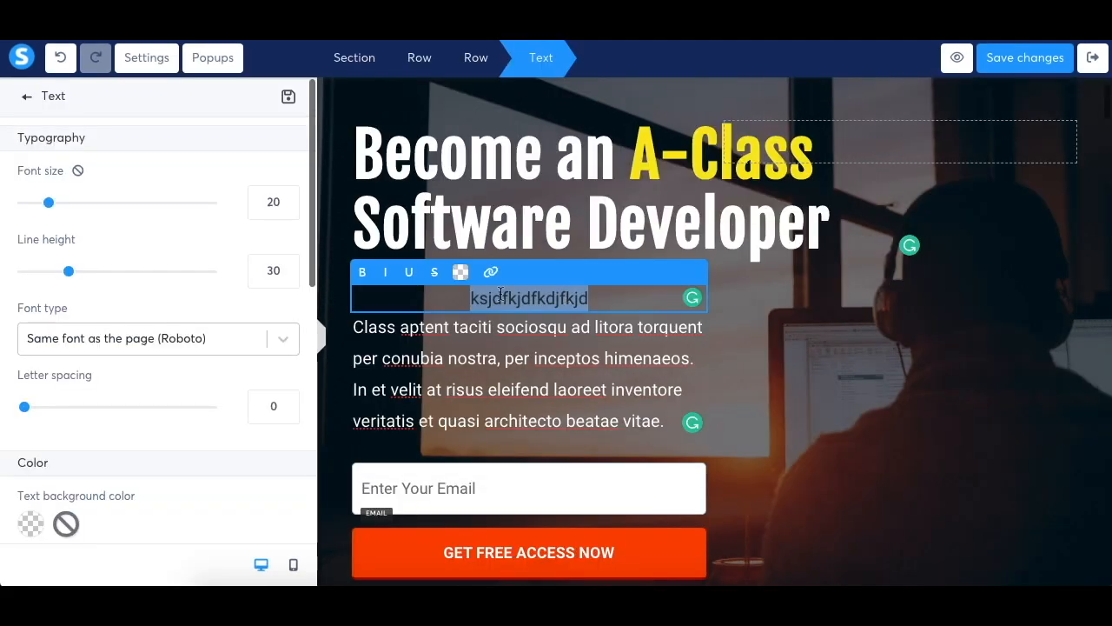
left_click(460, 273)
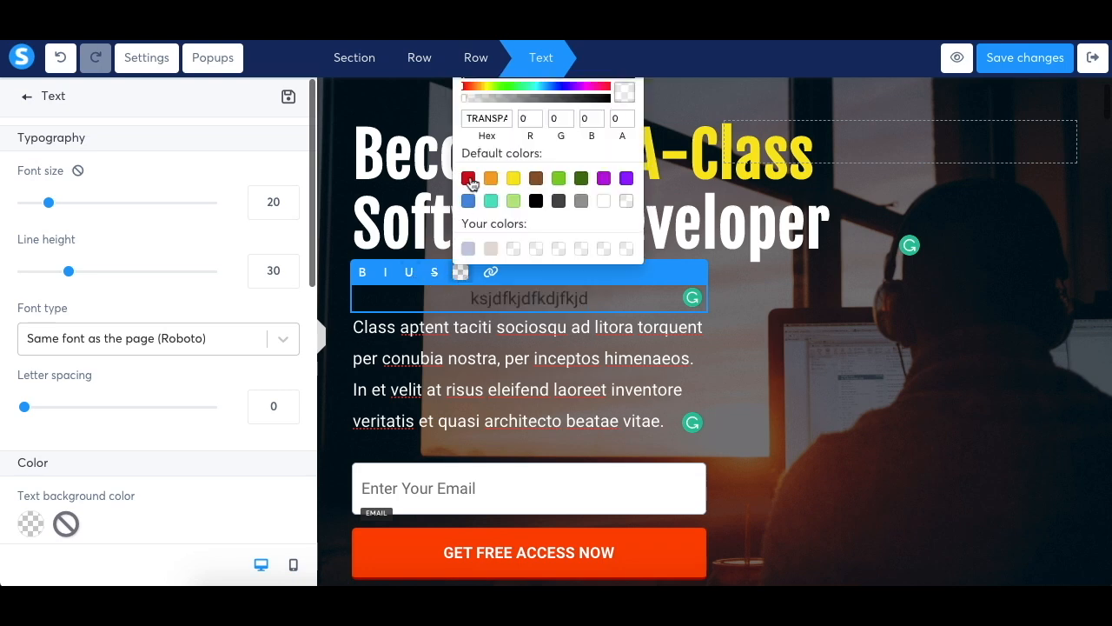
left_click(468, 179)
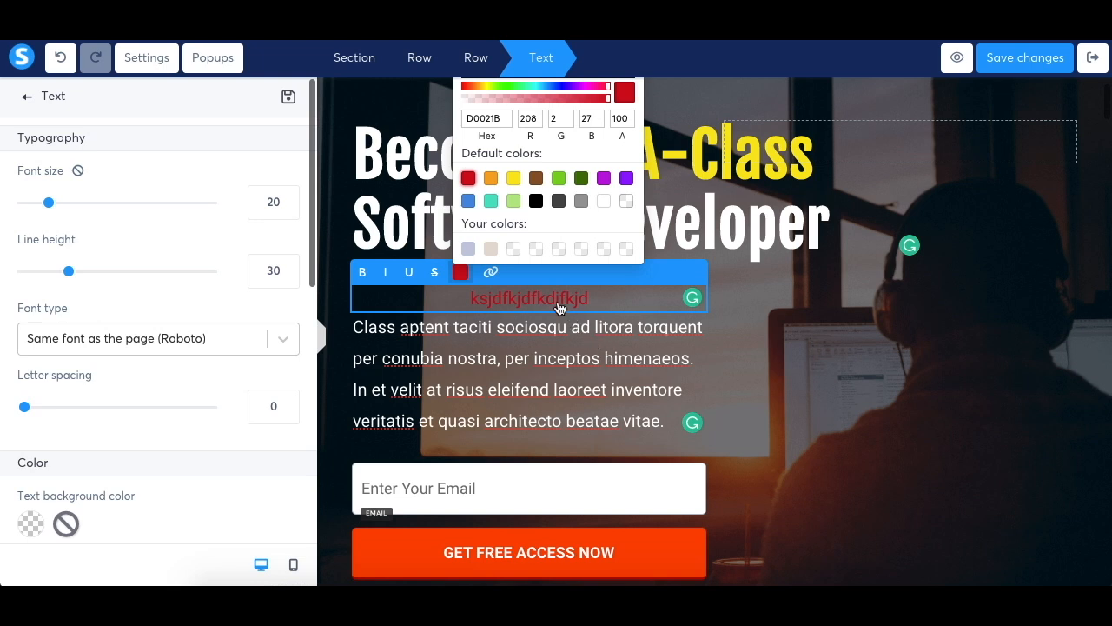
left_click(361, 275)
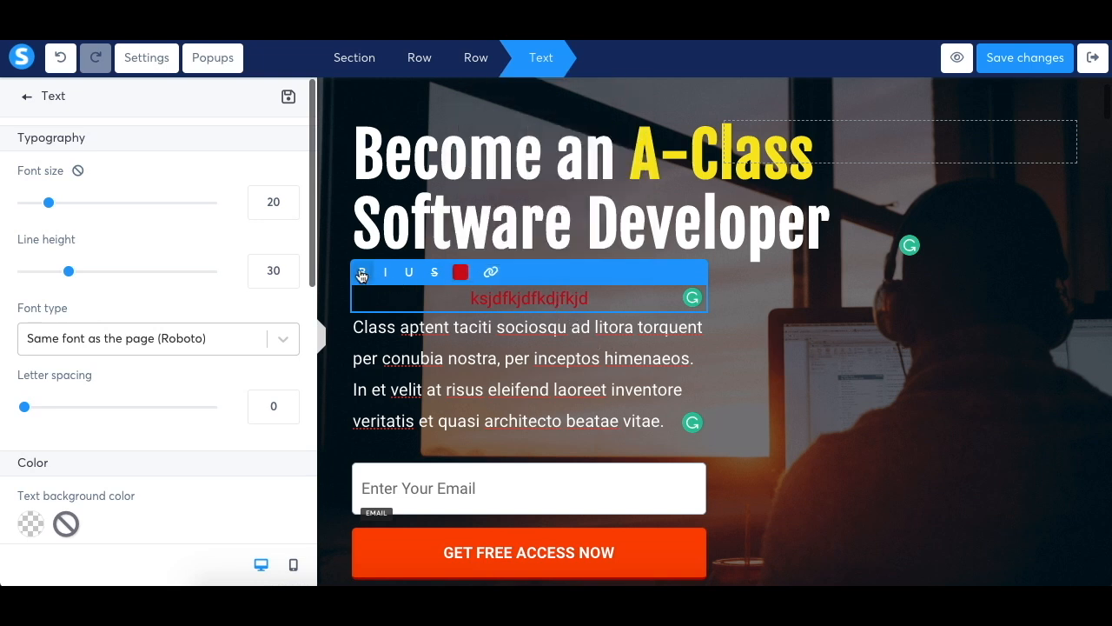
Check the link options and text settings of the red text without entering a URL
double_click(510, 299)
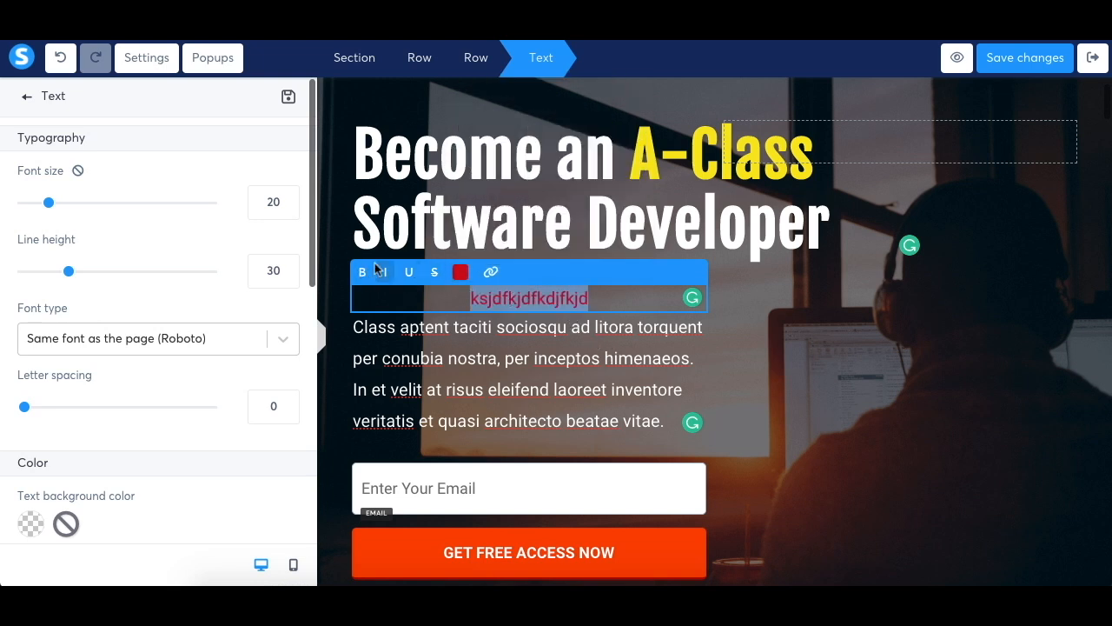
left_click(492, 271)
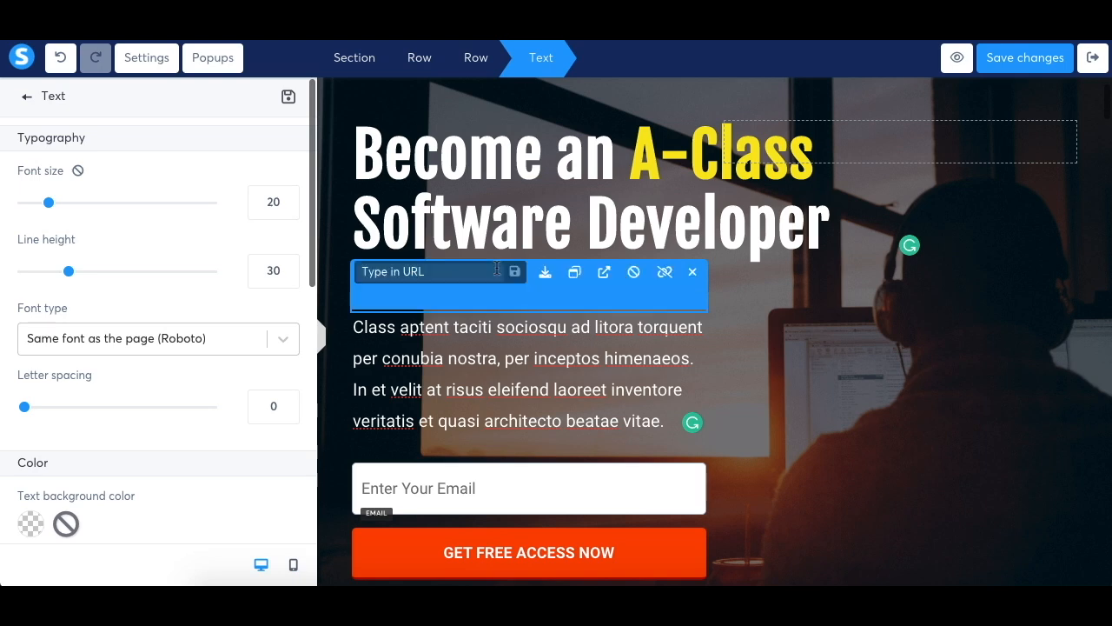
left_click(728, 321)
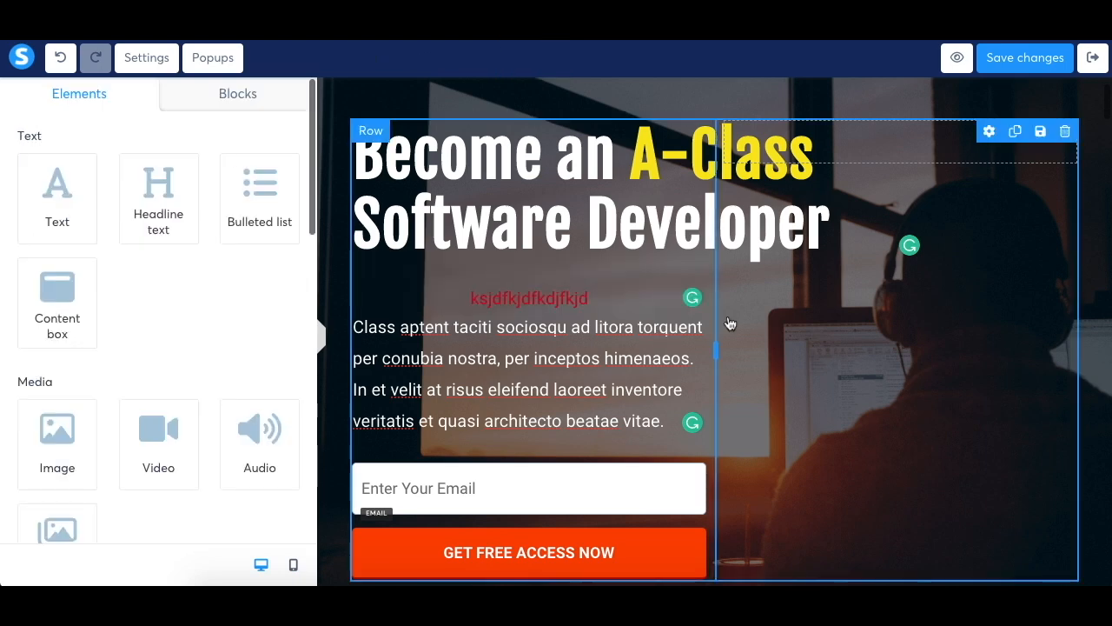
double_click(538, 304)
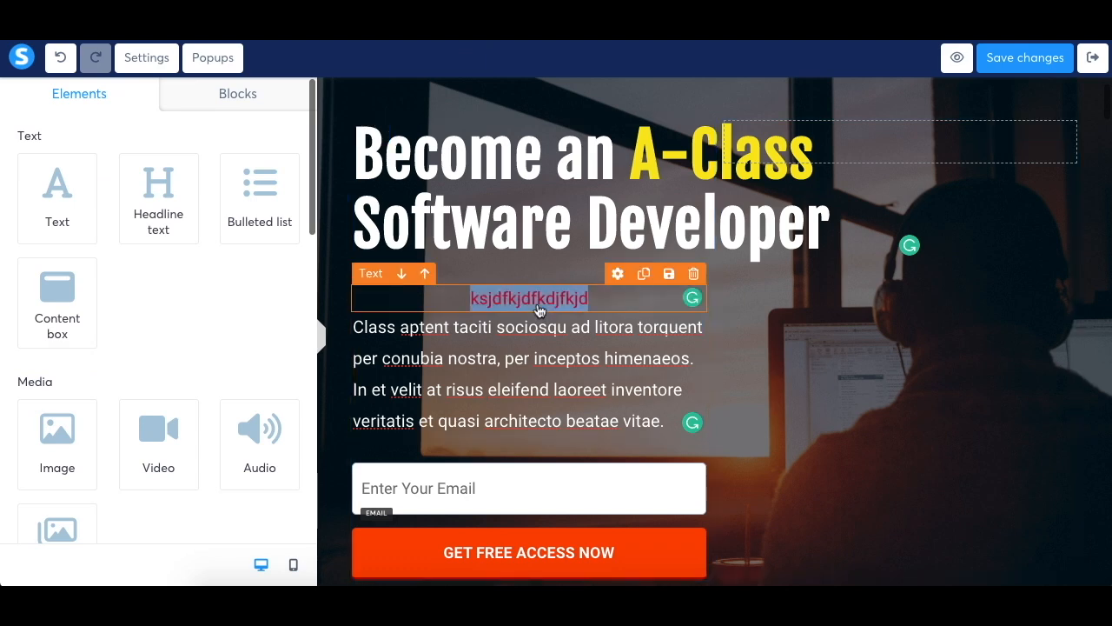
left_click(446, 293)
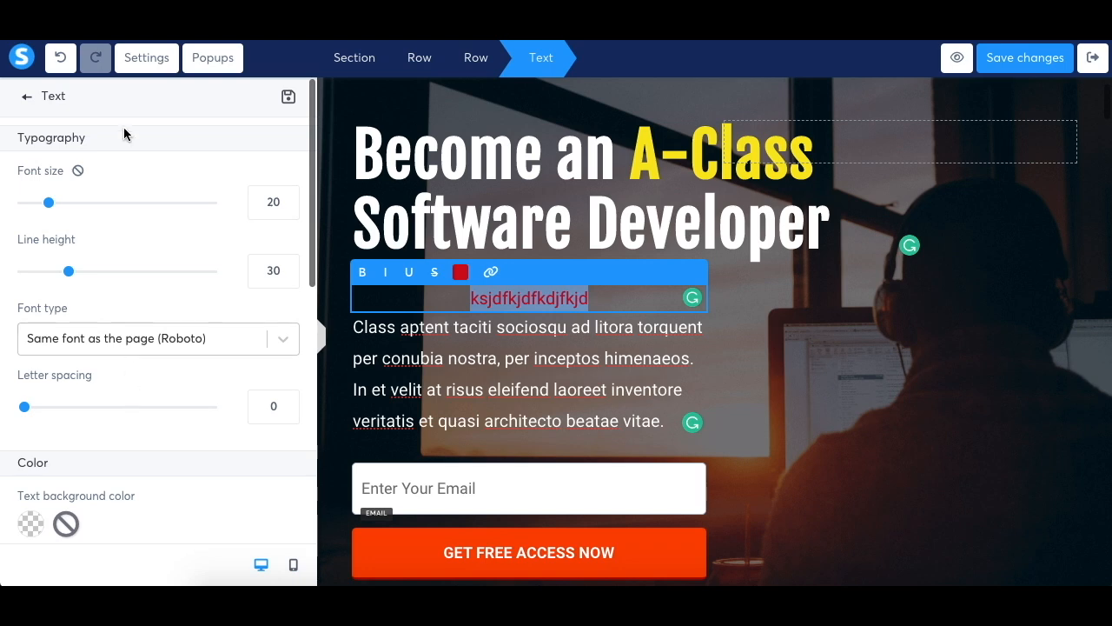
left_click(26, 101)
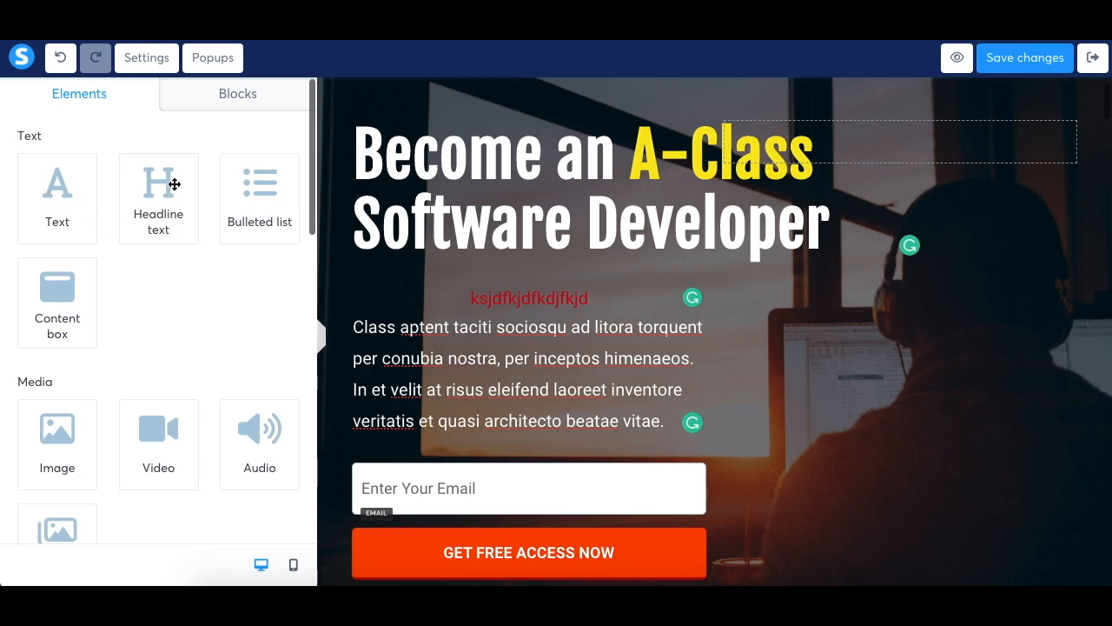
Add a headline text element directly above the red text
left_click_drag(150, 189, 431, 294)
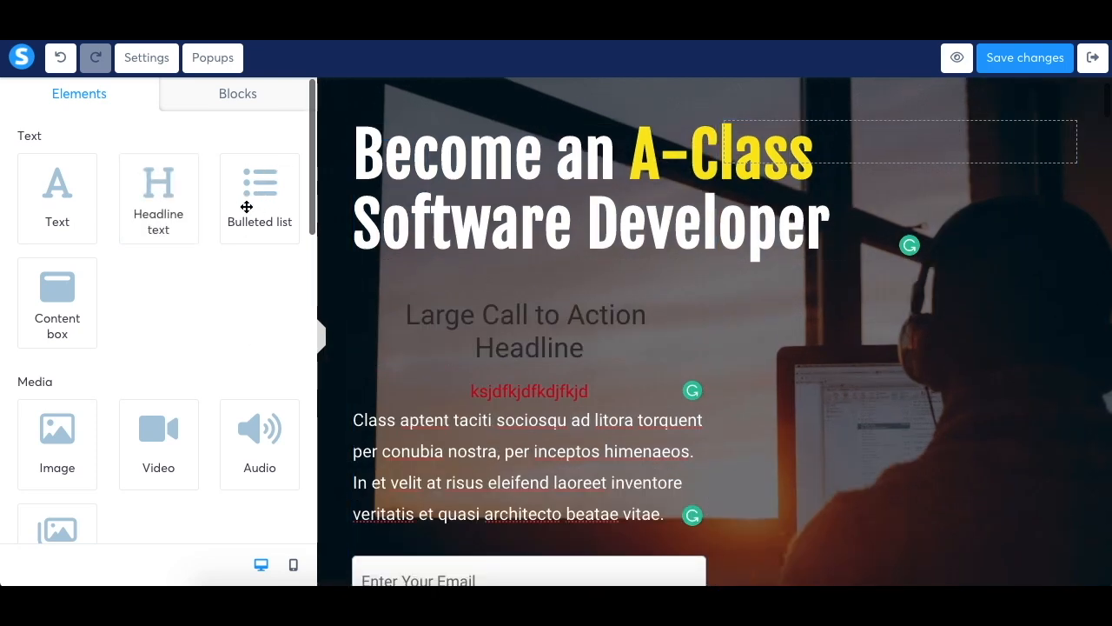
Place a bulleted list above the main hero headline and delete it again
left_click_drag(257, 198, 472, 300)
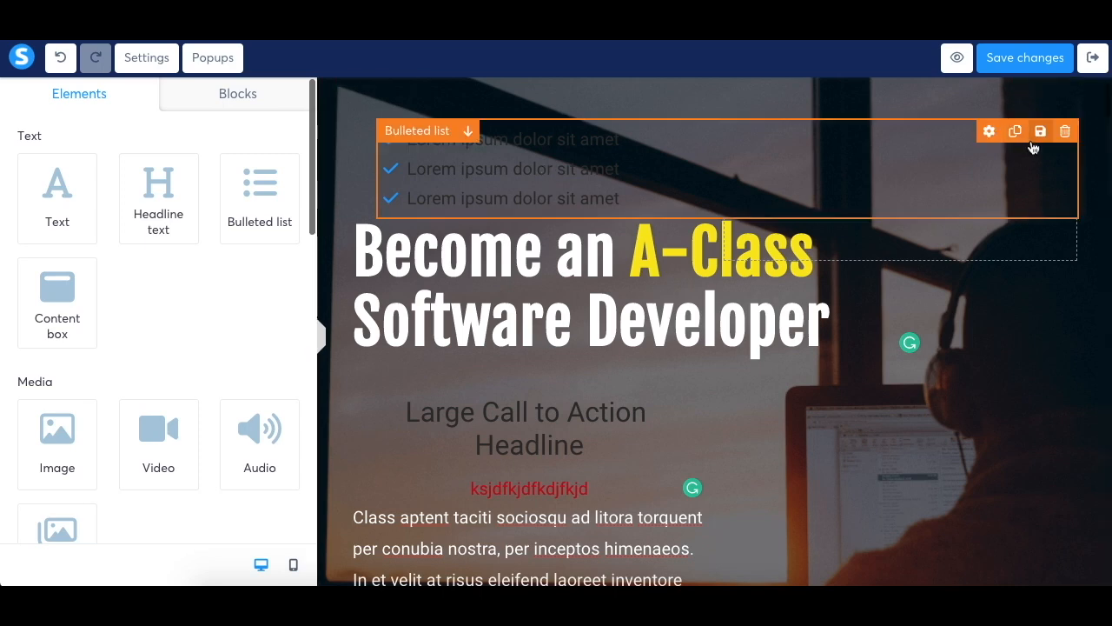
left_click(1064, 131)
left_click(707, 119)
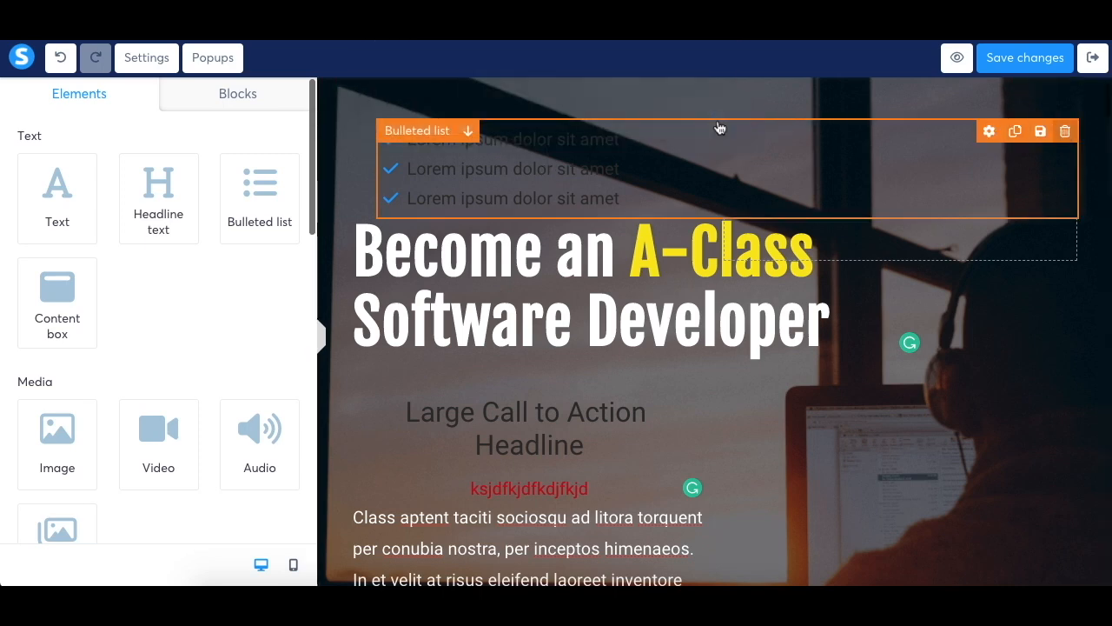
Add a content box above the "Large Call to Action Headline" and place a text element inside it
left_click_drag(69, 294, 435, 310)
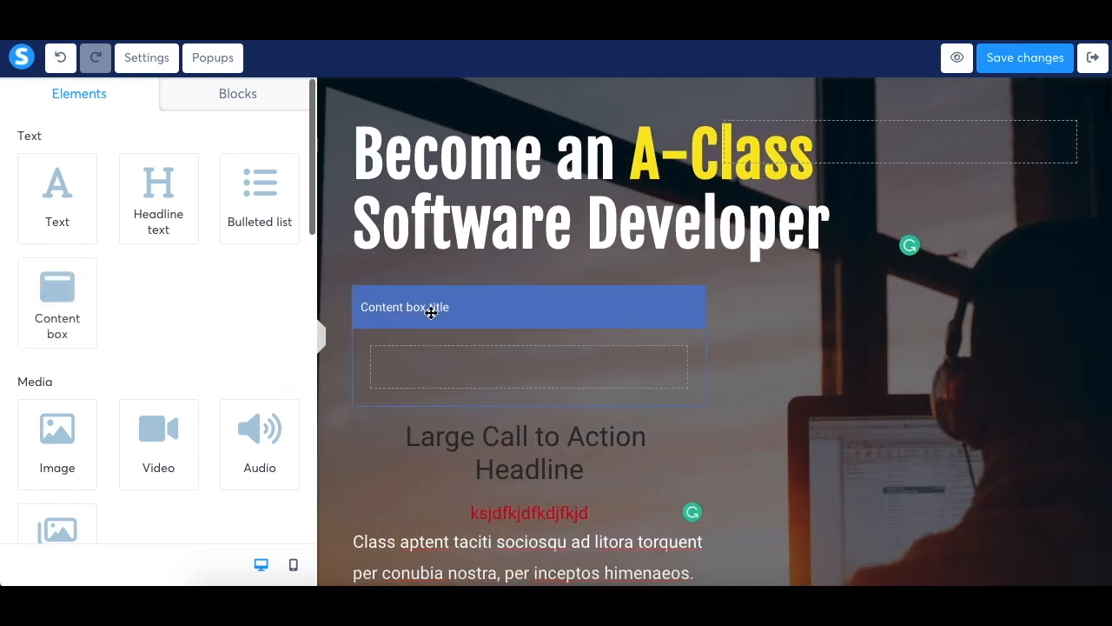
left_click(473, 367)
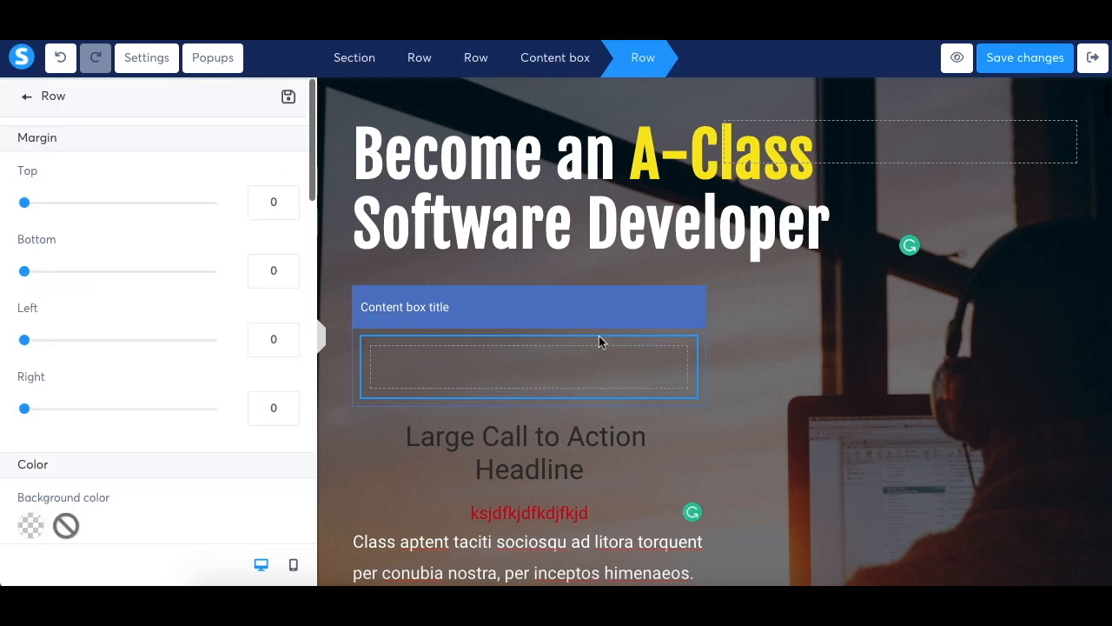
left_click(640, 275)
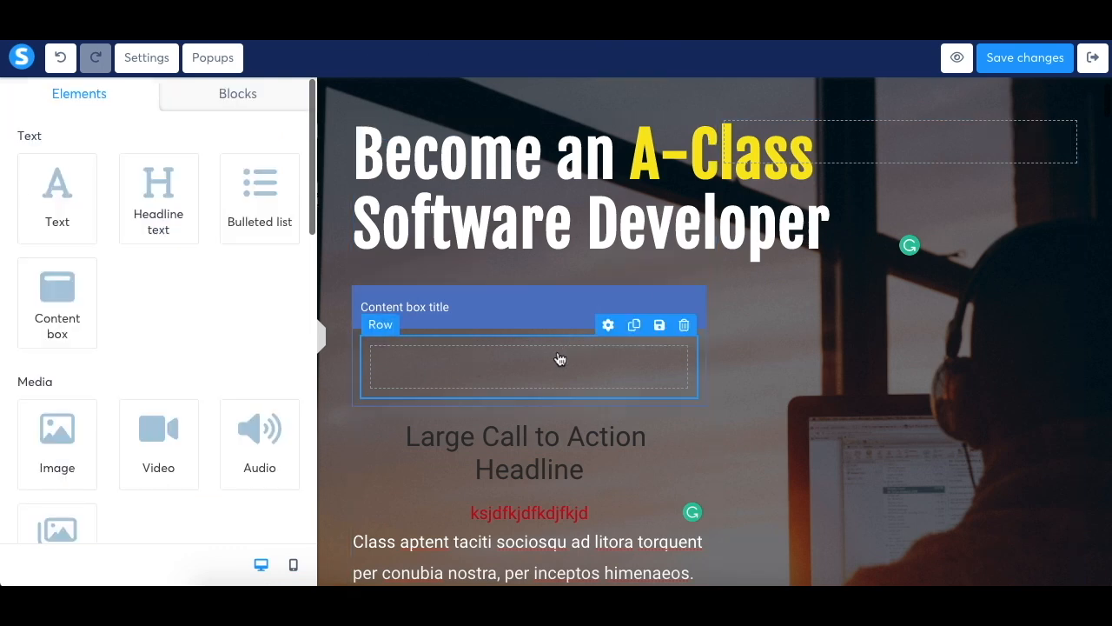
left_click_drag(54, 194, 473, 359)
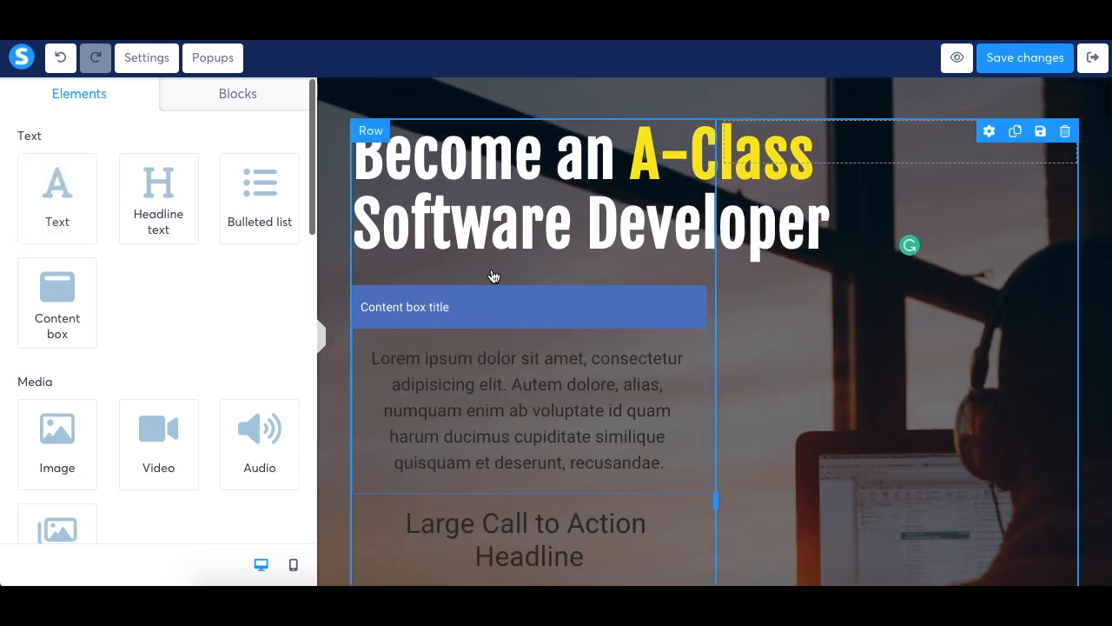
Add an image element between the content box and the "Large Call to Action Headline"
scroll(269, 299, "down", 3)
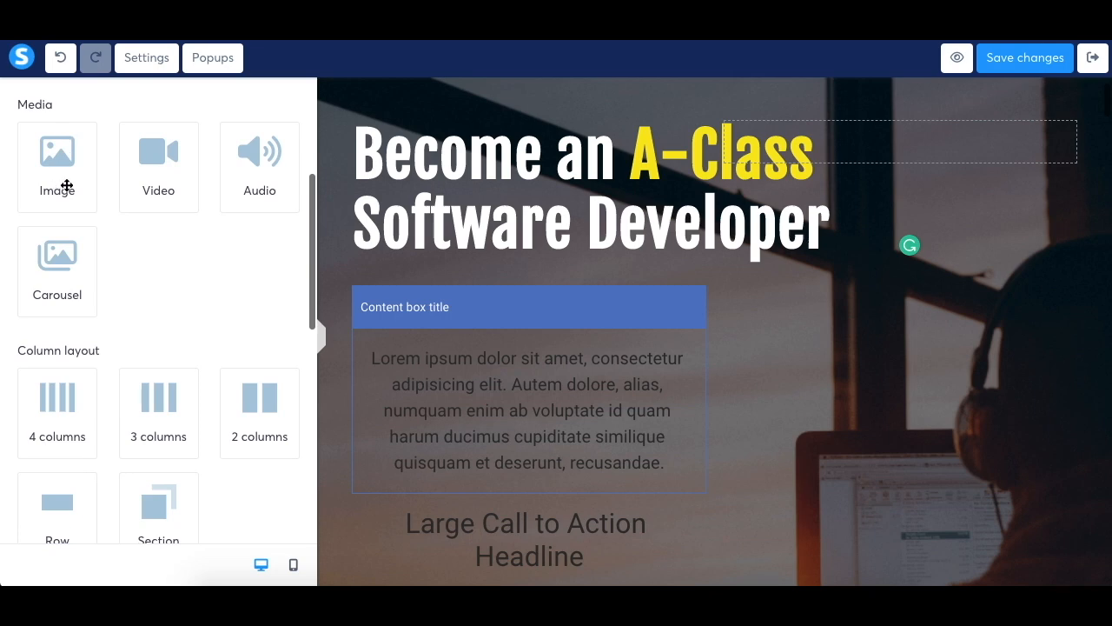
left_click_drag(72, 178, 503, 332)
scroll(504, 333, "down", 4)
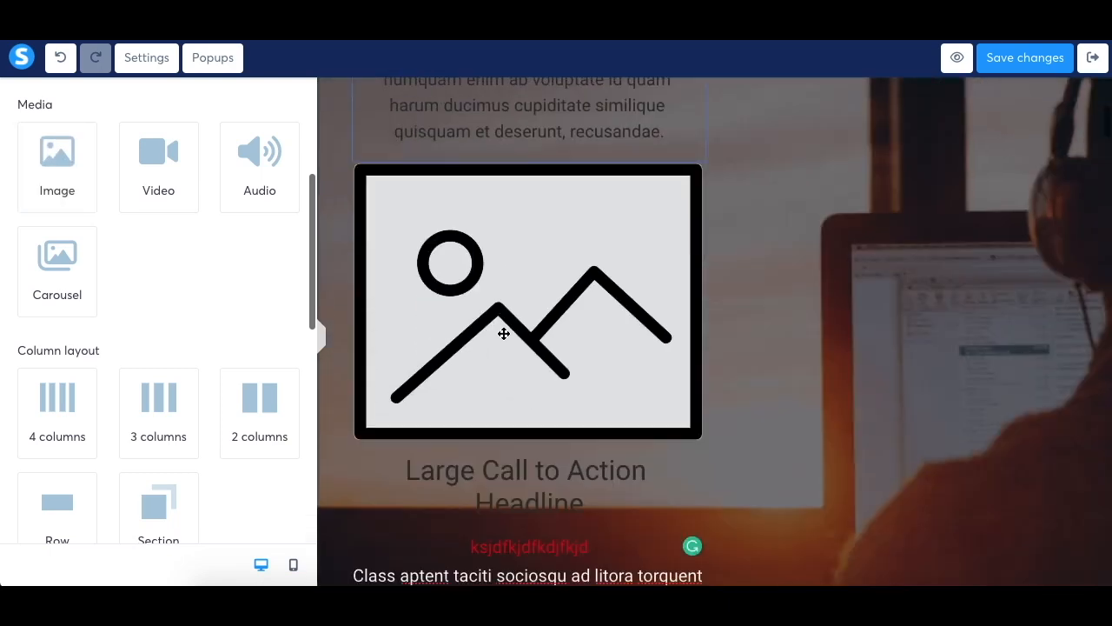
Open the placeholder image's settings and browse the previously uploaded images available as its image file
left_click(504, 334)
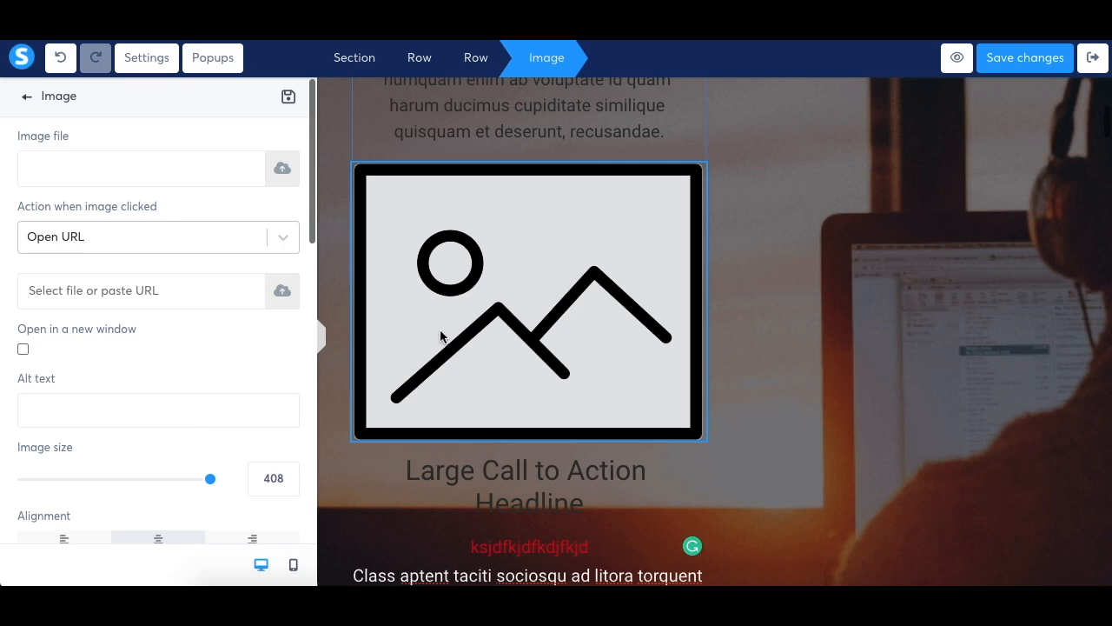
left_click(280, 169)
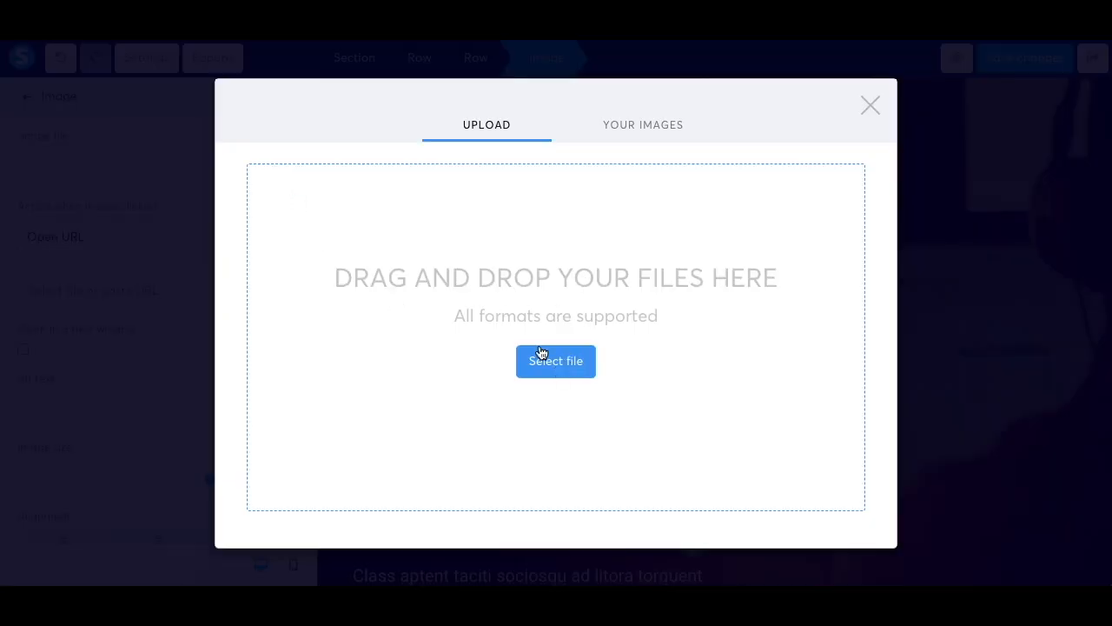
left_click(646, 123)
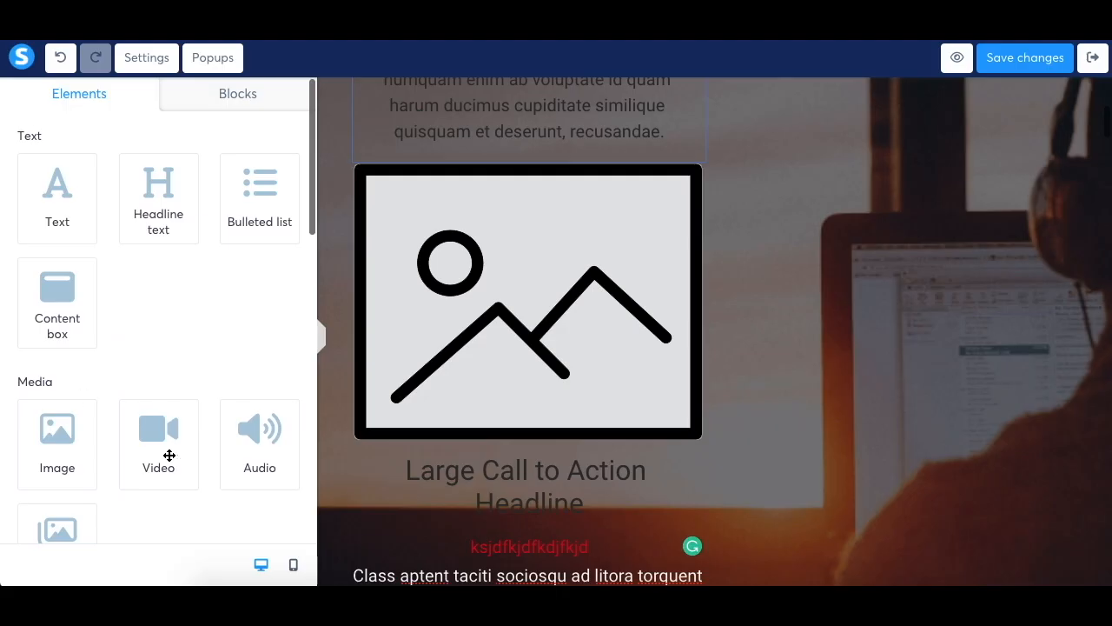
Add a video element above the "Become an A-Class" headline and check its video type options
left_click_drag(169, 455, 485, 444)
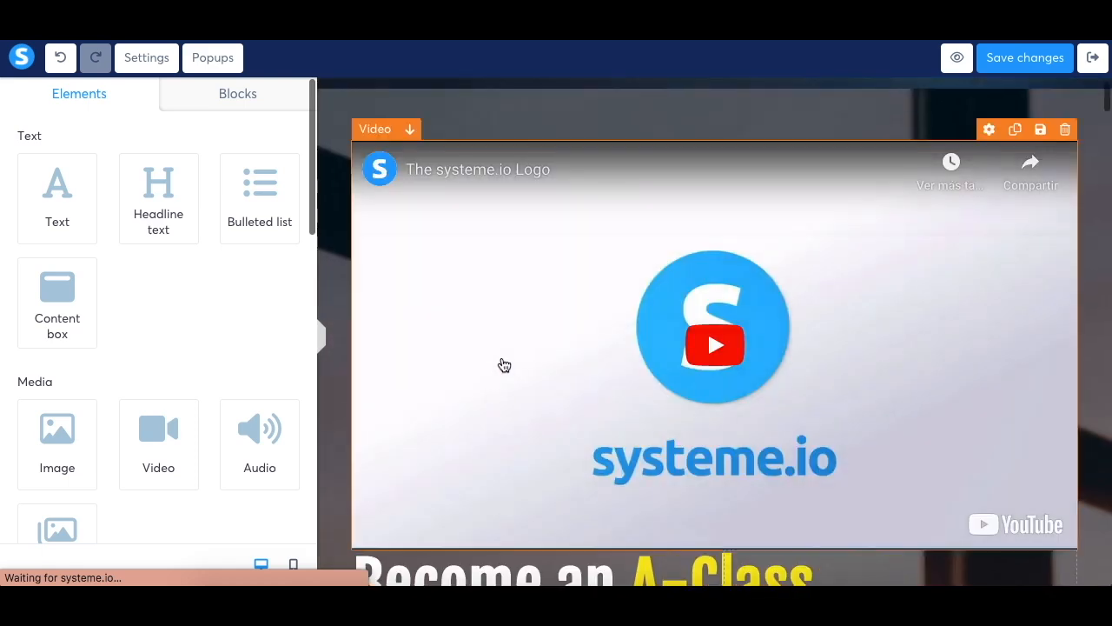
left_click(502, 363)
left_click(185, 166)
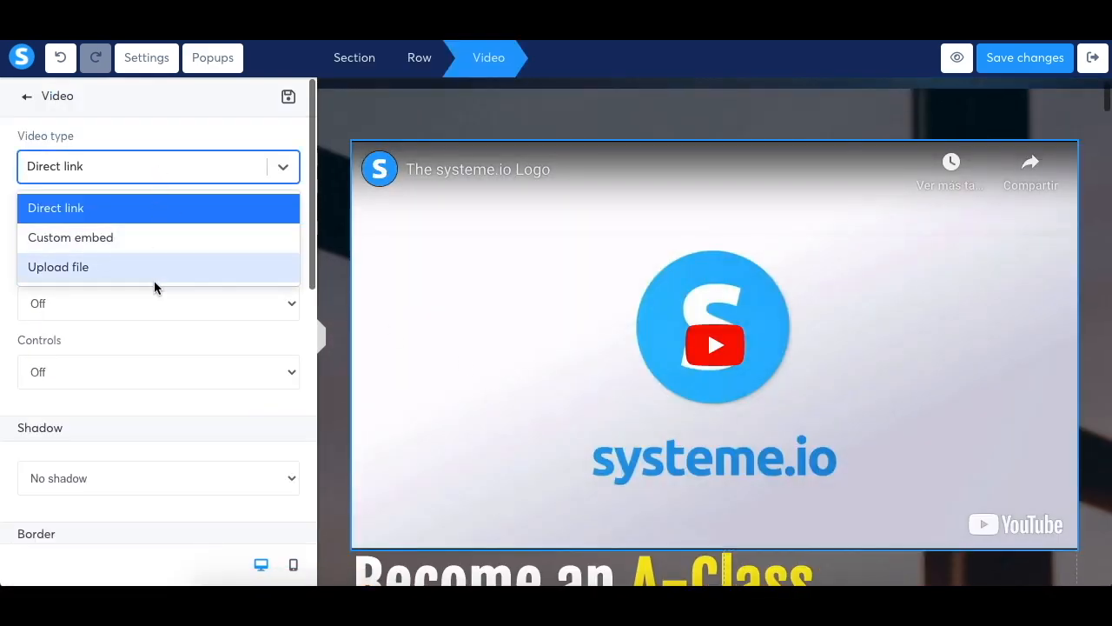
left_click(27, 98)
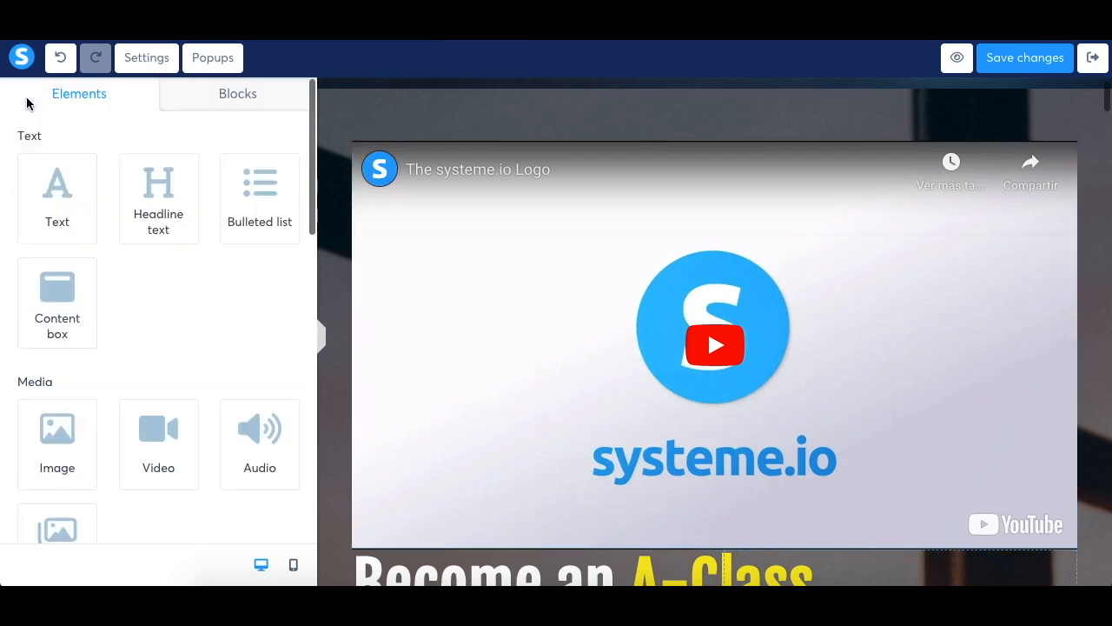
Add an audio element between the navigation header and the hero section, and check its audio source options
scroll(180, 348, "down", 2)
left_click_drag(252, 299, 409, 124)
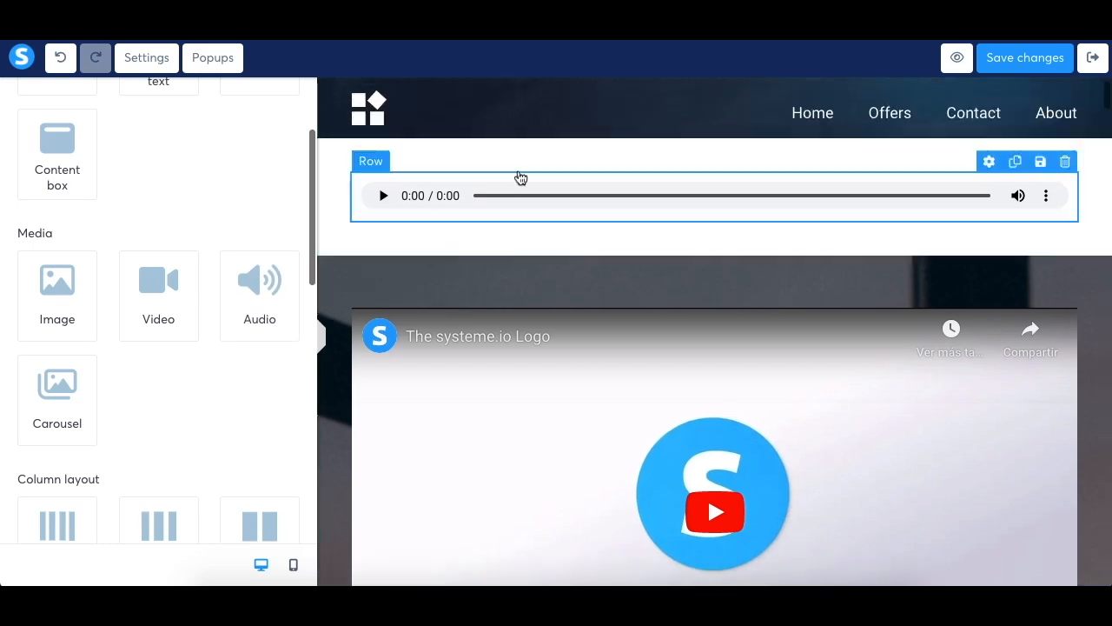
left_click(393, 187)
left_click(411, 185)
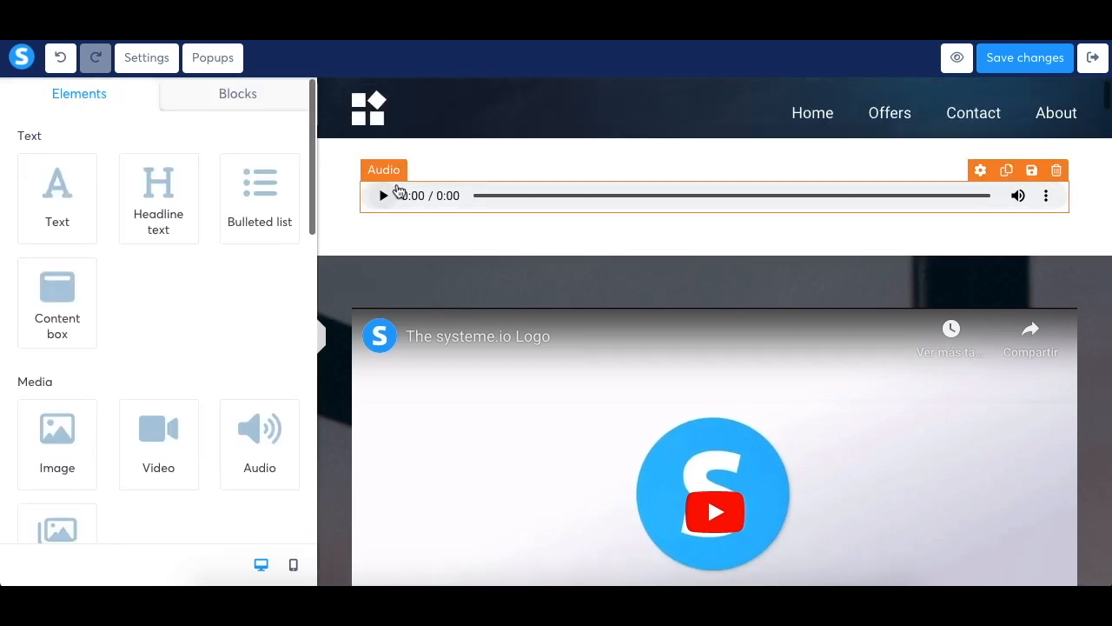
left_click(395, 184)
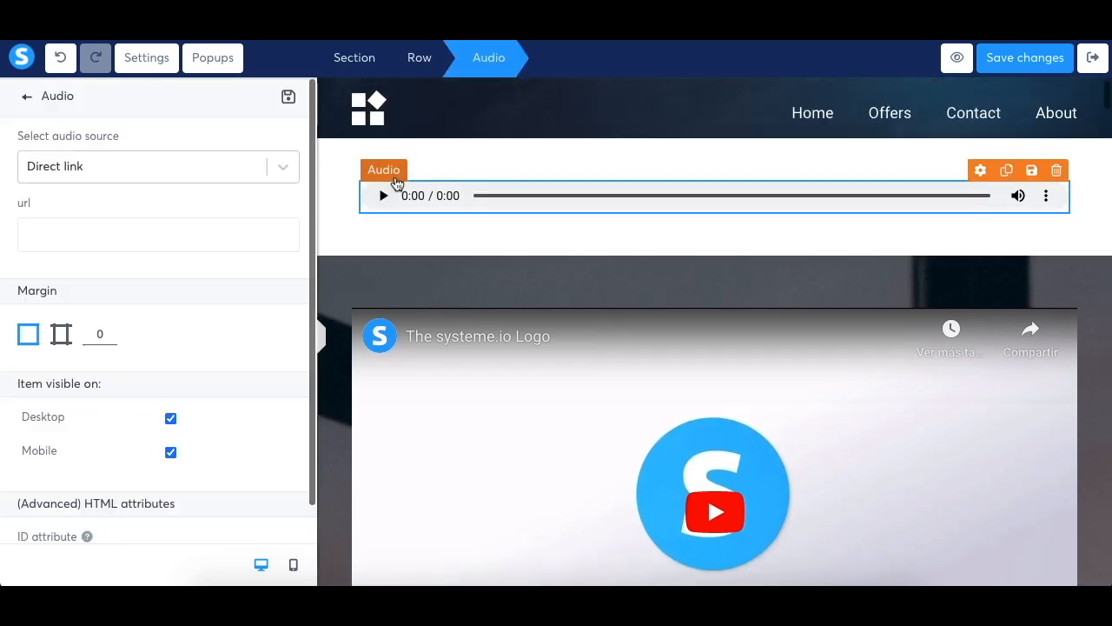
left_click(285, 171)
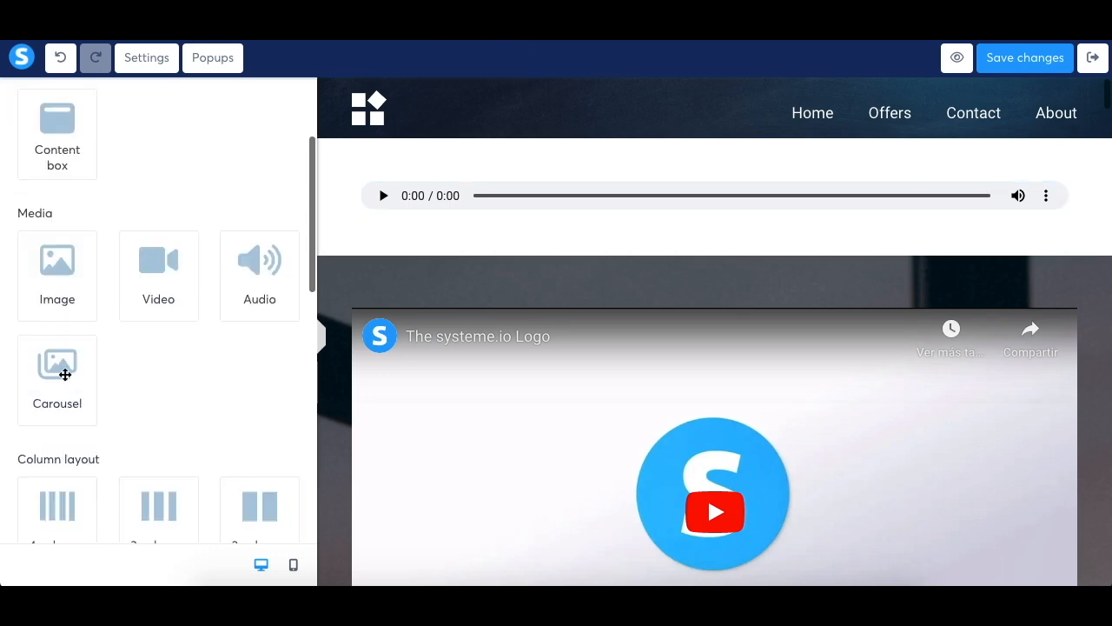
Add a carousel element below the audio player and give it two additional slides
left_click_drag(65, 375, 418, 281)
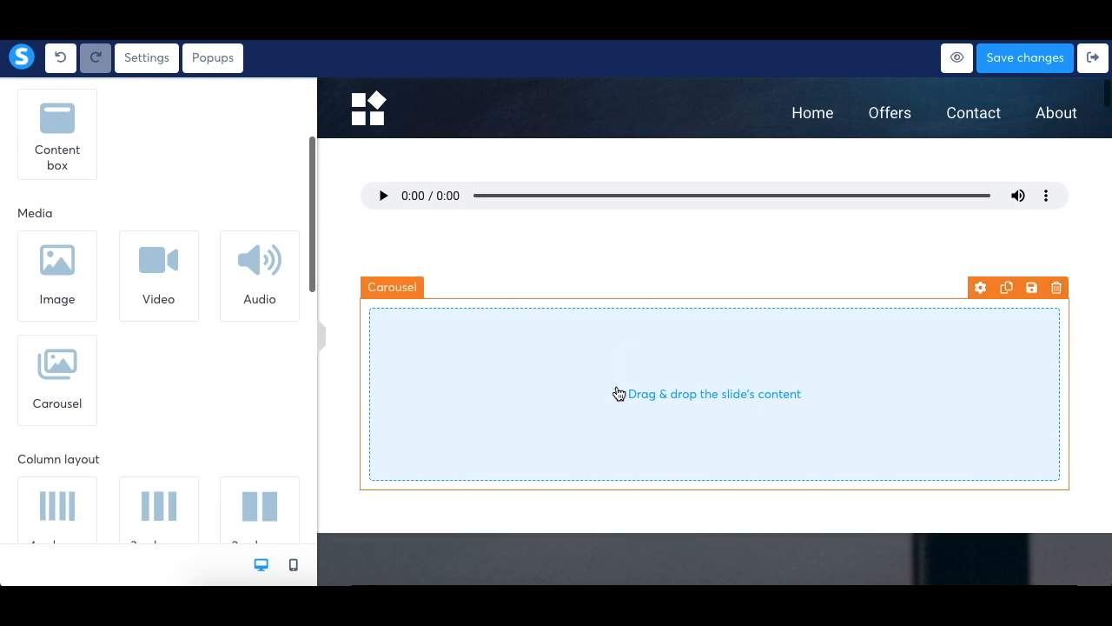
left_click(618, 393)
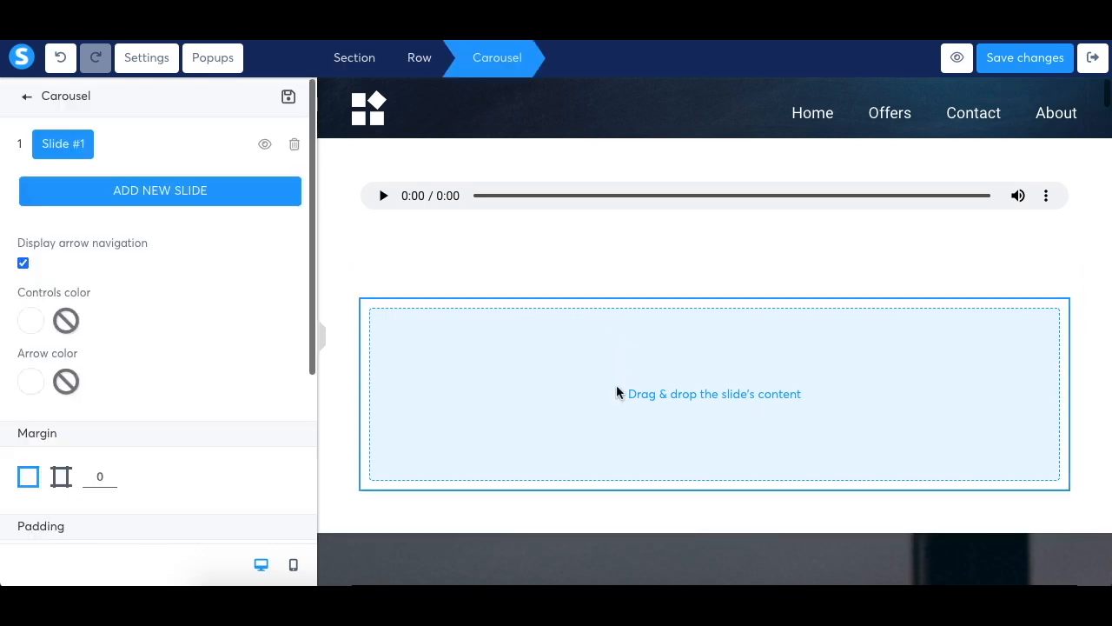
left_click(173, 191)
left_click(176, 236)
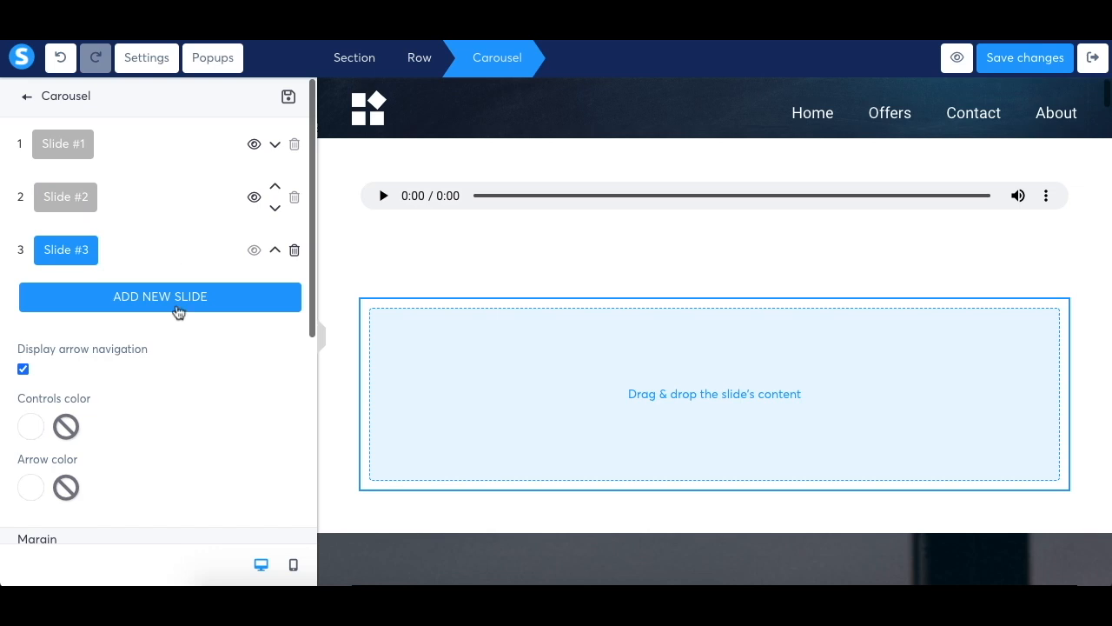
Place an image element in Slide #1 of the carousel
left_click(56, 144)
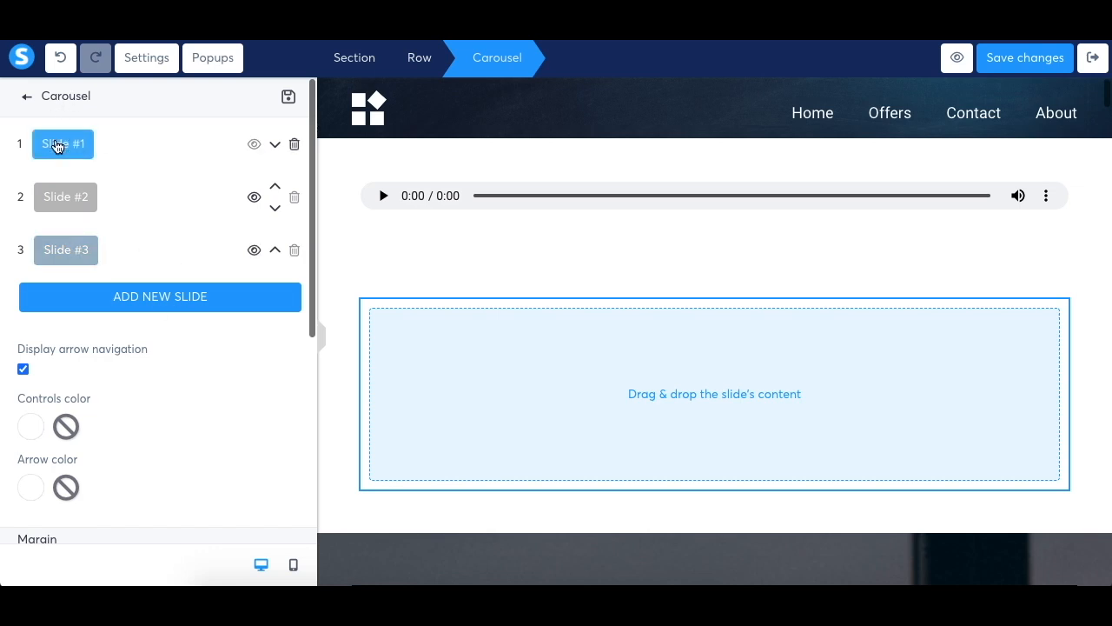
left_click(27, 97)
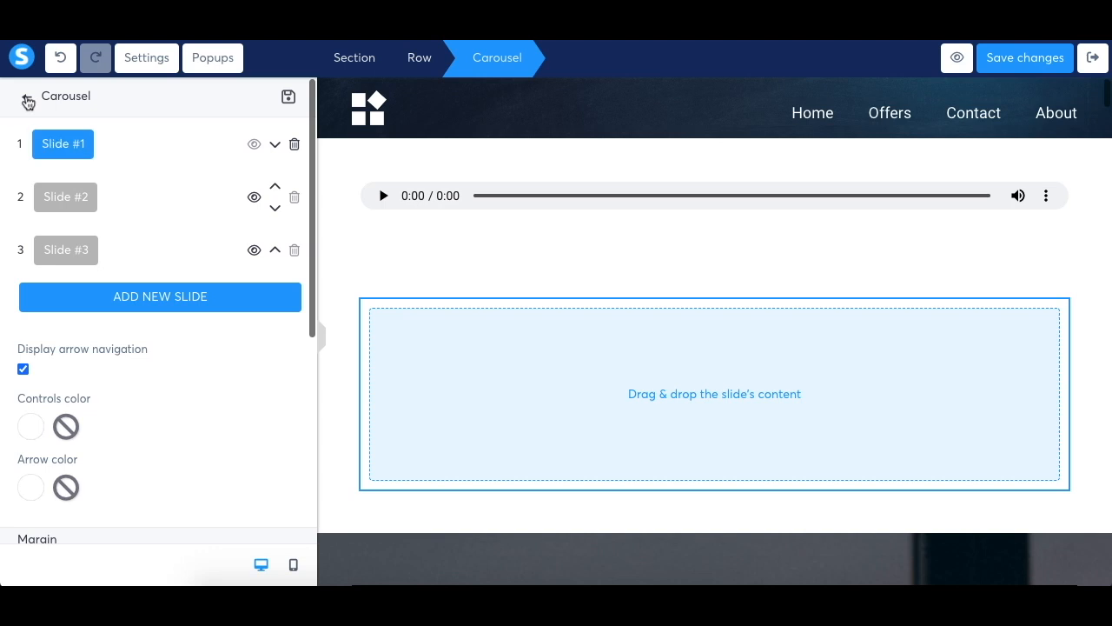
left_click_drag(57, 431, 603, 395)
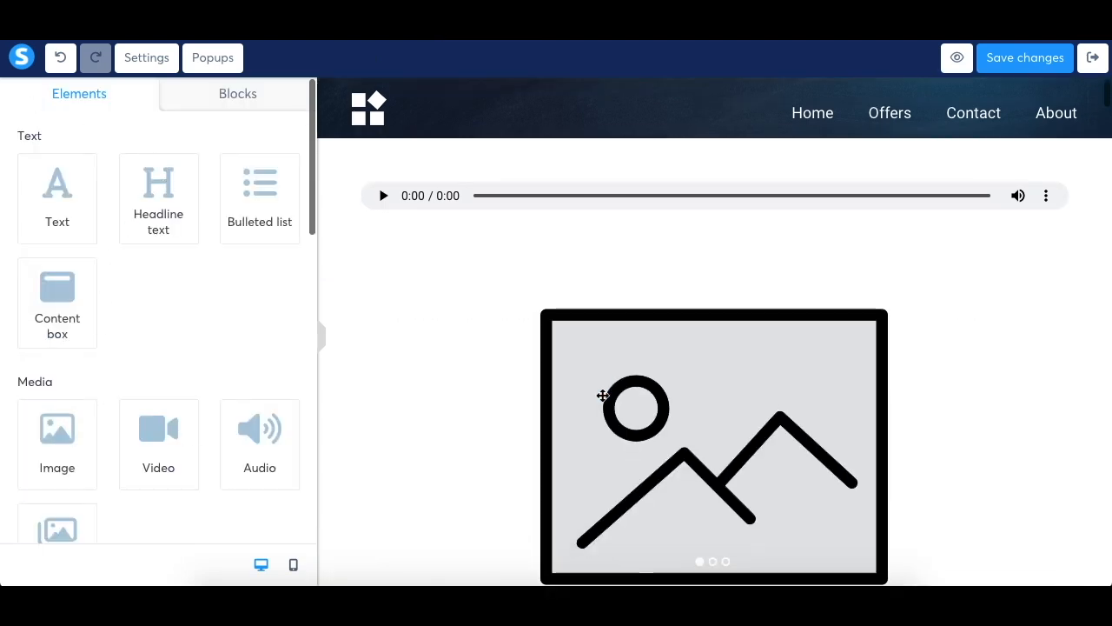
Place a video element in Slide #2 of the carousel
left_click(616, 323)
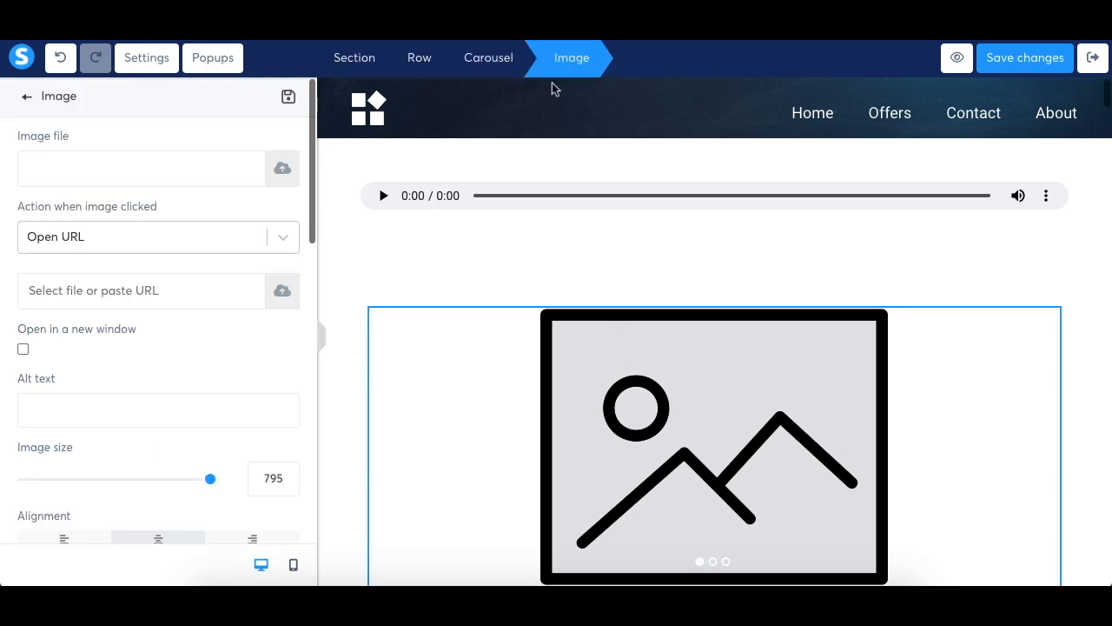
left_click(496, 68)
left_click(82, 198)
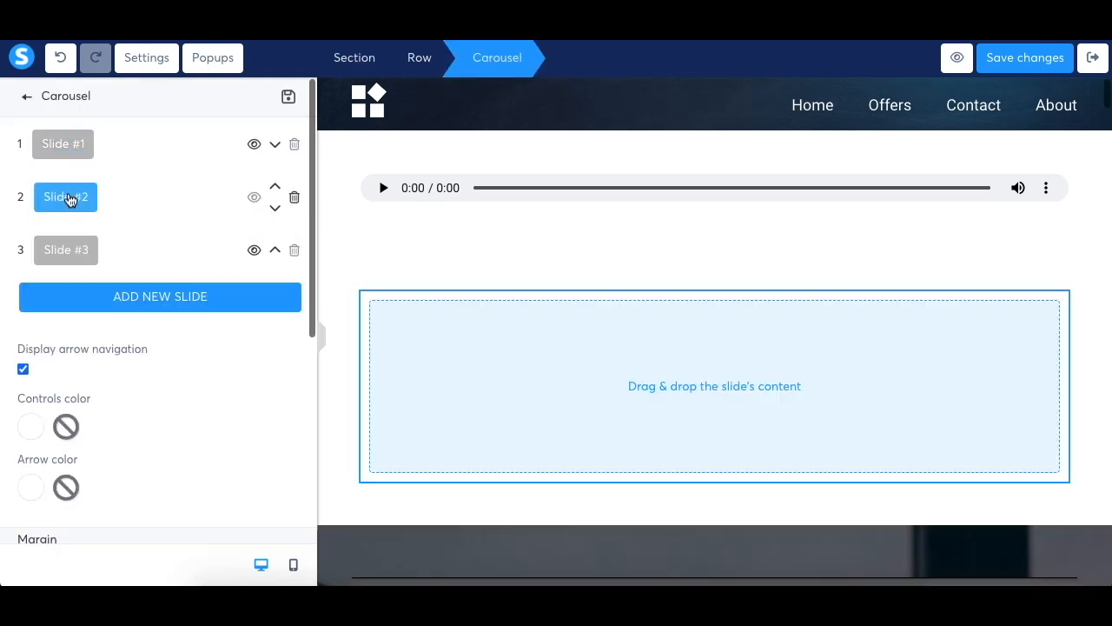
left_click(26, 102)
left_click_drag(183, 451, 583, 390)
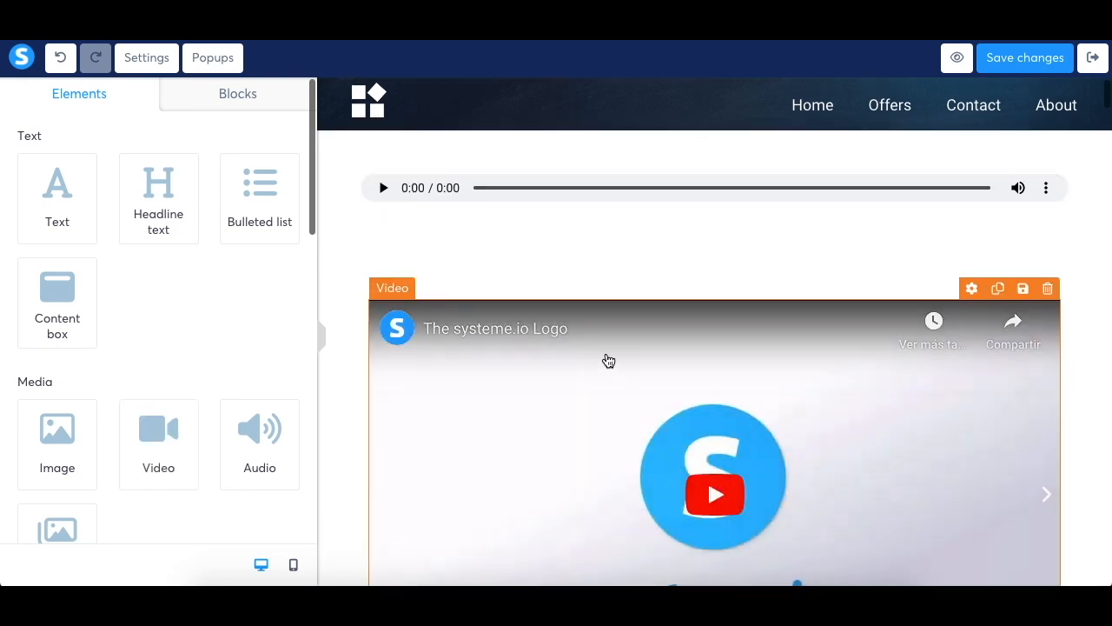
left_click(605, 357)
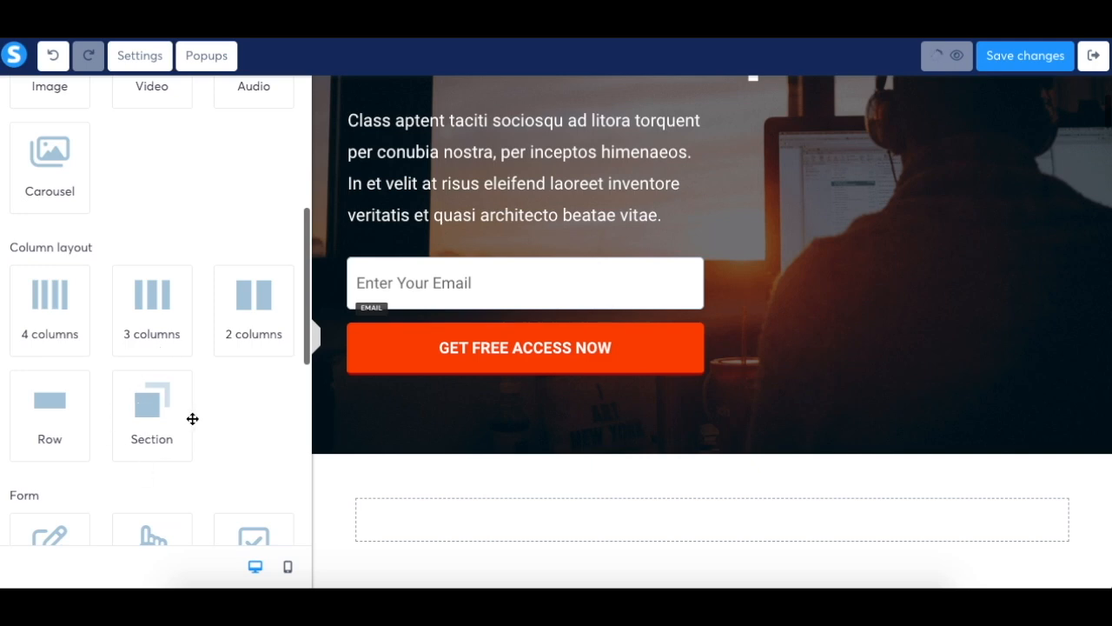
Add a section below the hero area and nest a row with a 3-column layout inside it
left_click_drag(157, 425, 568, 519)
scroll(569, 519, "down", 3)
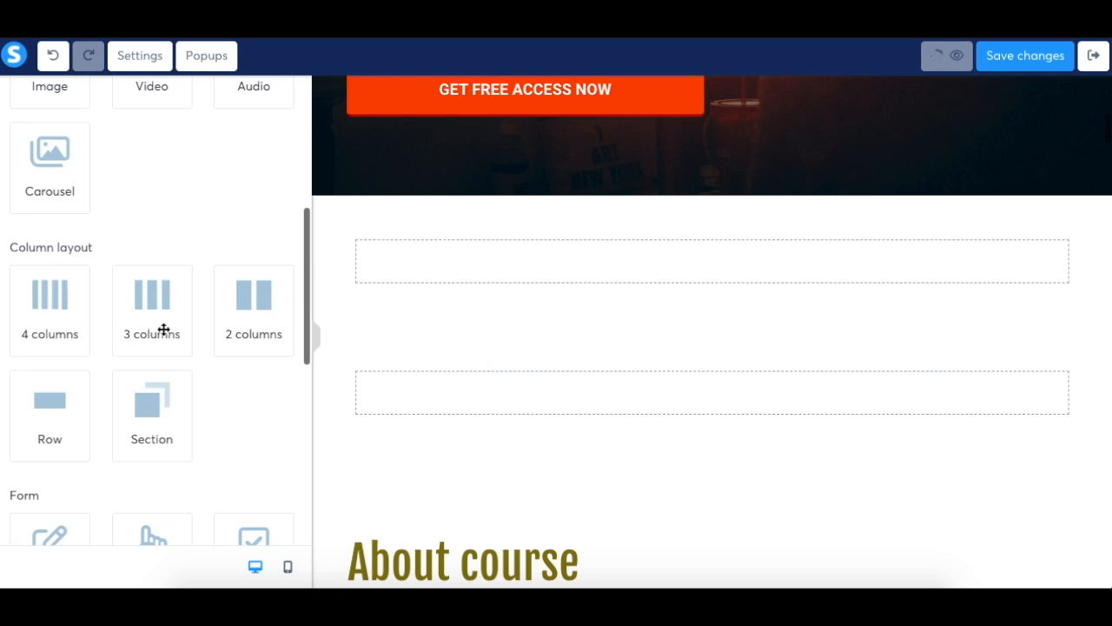
left_click_drag(37, 429, 425, 276)
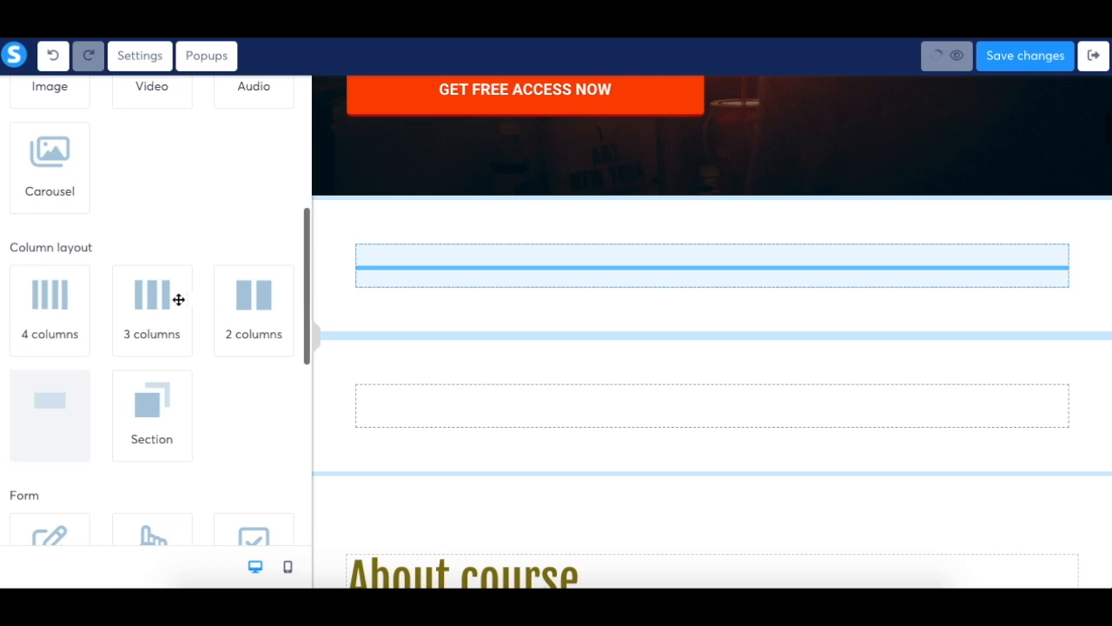
left_click_drag(159, 321, 607, 267)
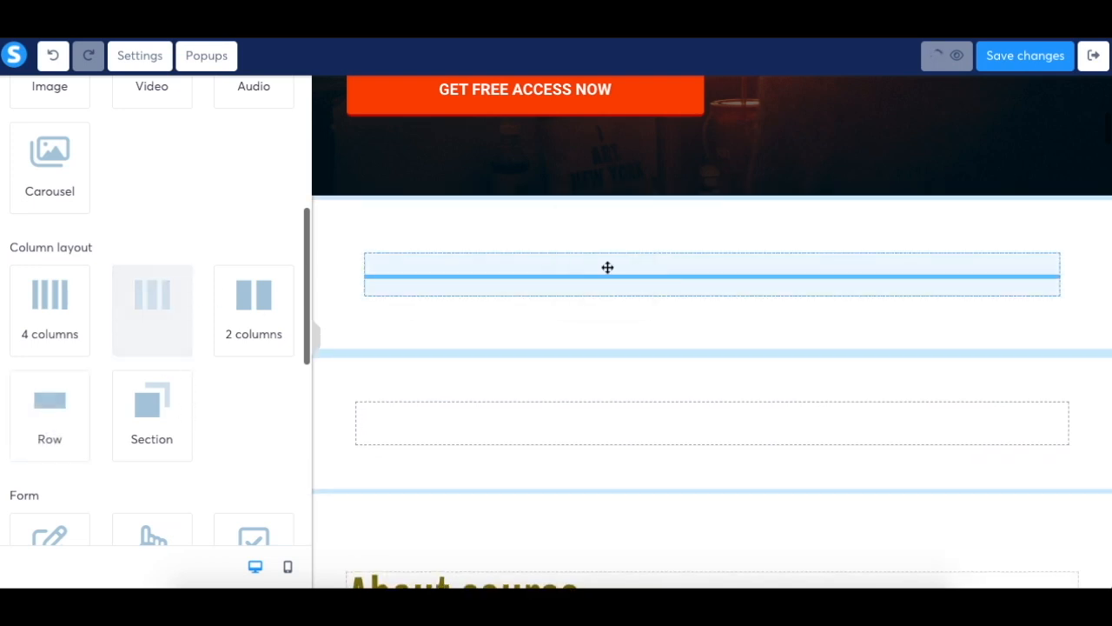
Fill the three columns of the new row with an image, a video and an audio element, in that order
scroll(176, 288, "up", 2)
scroll(176, 289, "up", 2)
left_click_drag(52, 383, 456, 272)
left_click_drag(151, 380, 670, 278)
left_click_drag(268, 376, 938, 290)
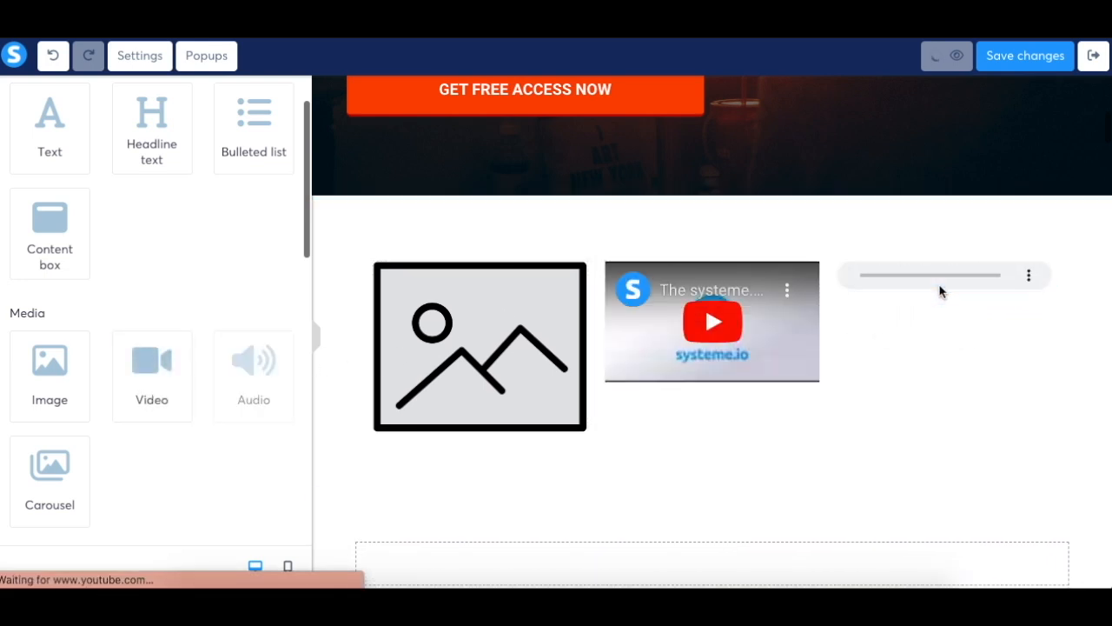
left_click(815, 344)
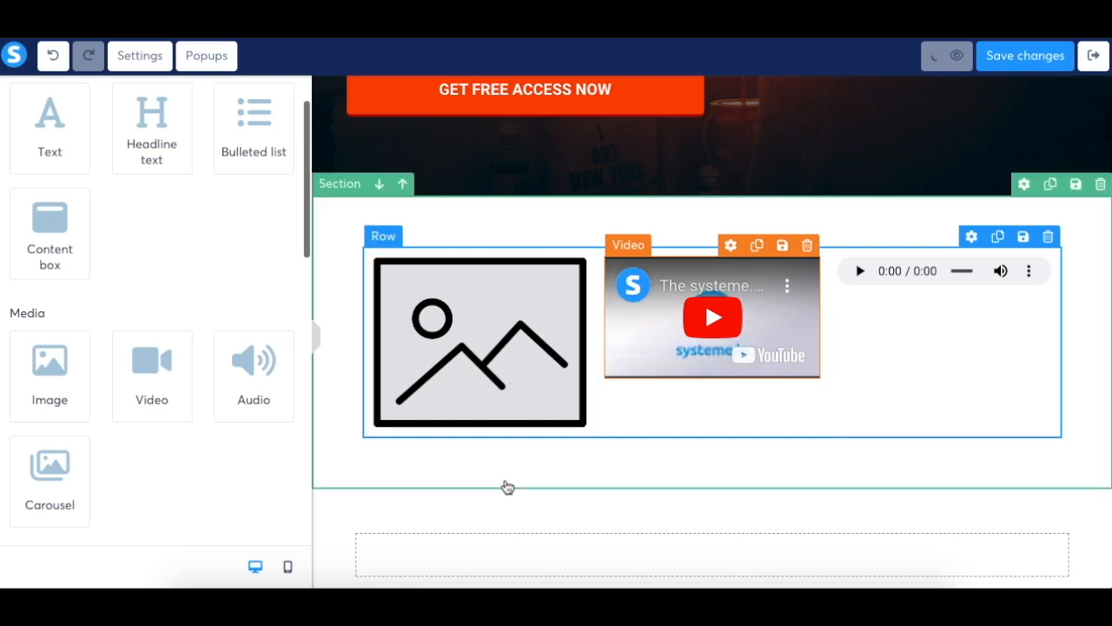
Try to add a form input element to the hero area above the existing email field
scroll(212, 342, "down", 5)
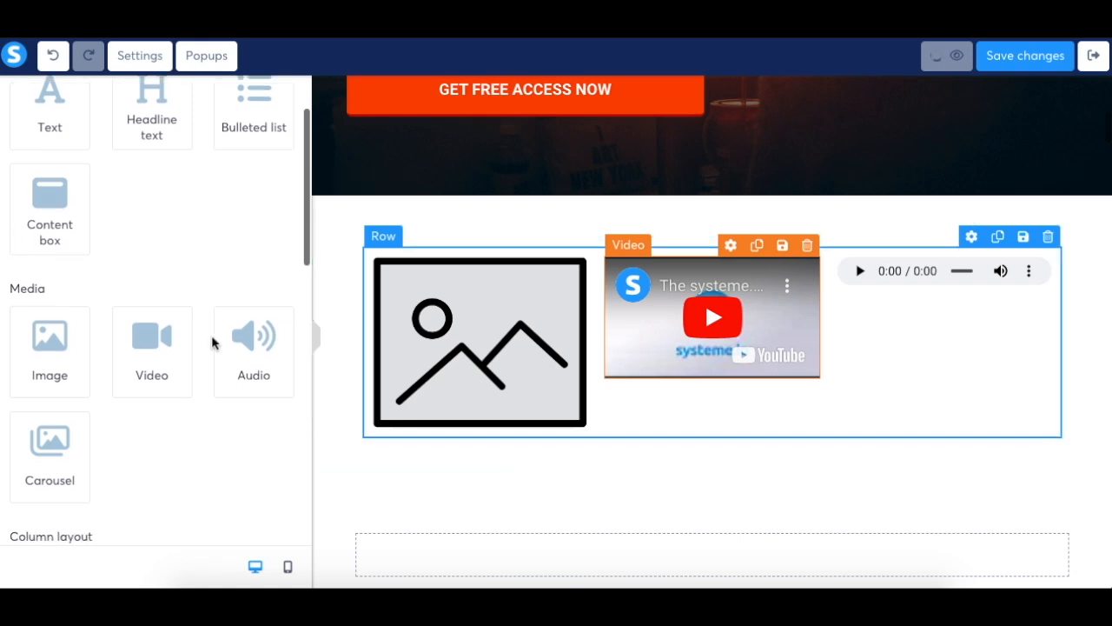
scroll(214, 343, "down", 6)
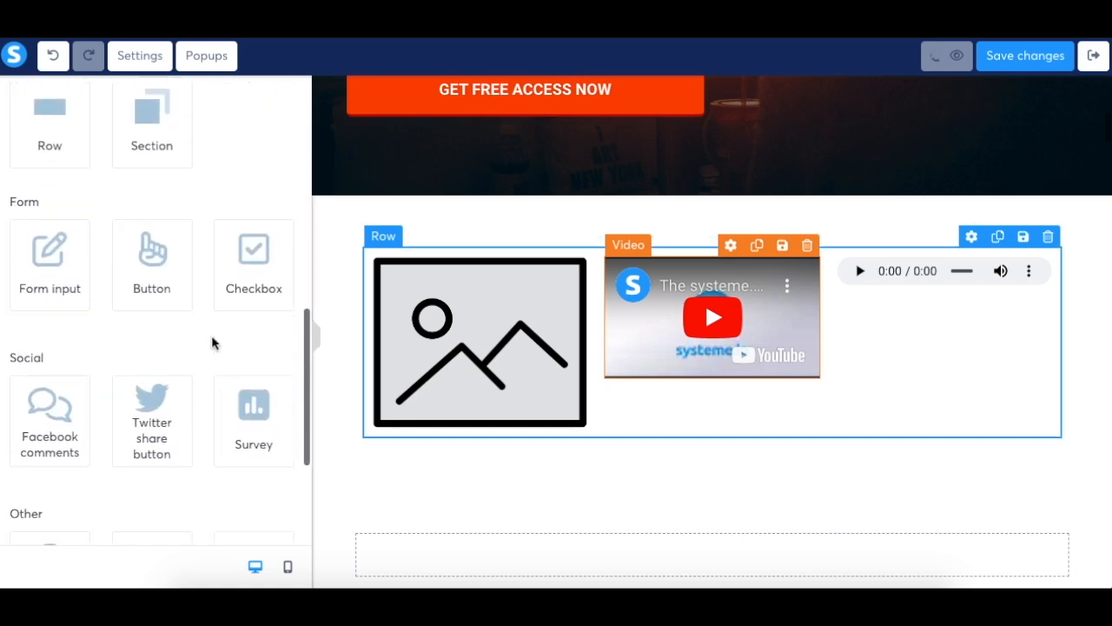
left_click_drag(56, 247, 443, 473)
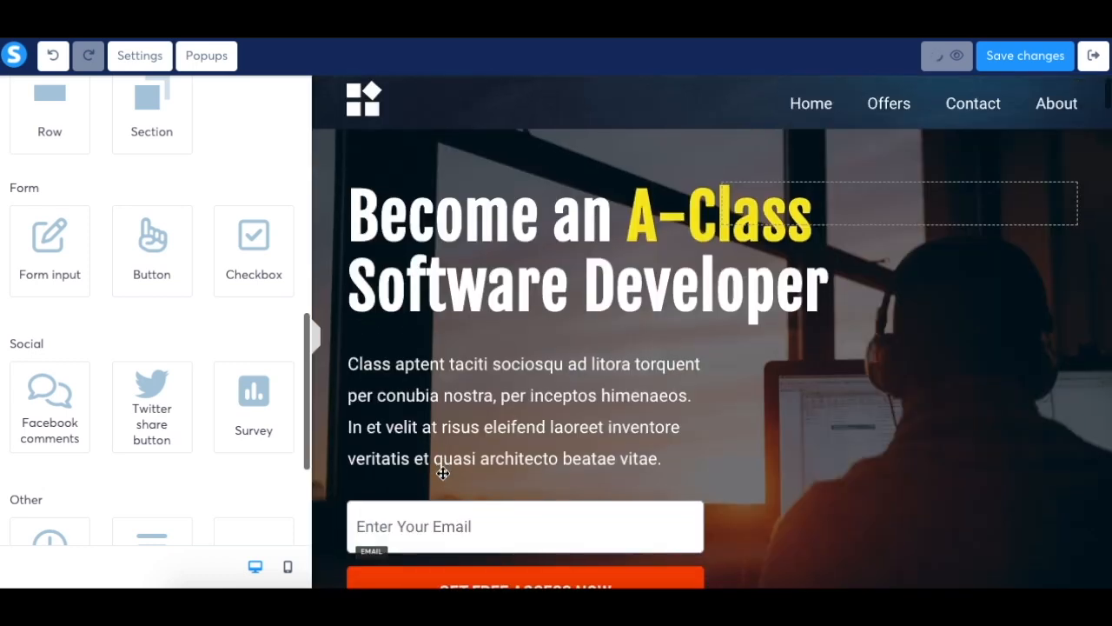
scroll(442, 473, "down", 2)
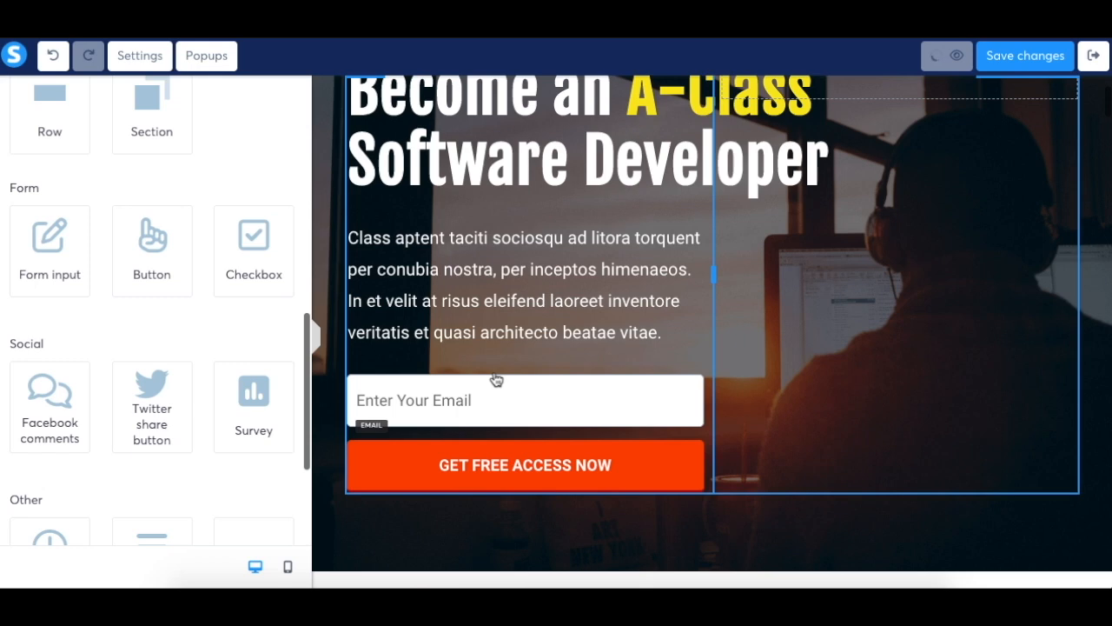
left_click(434, 402)
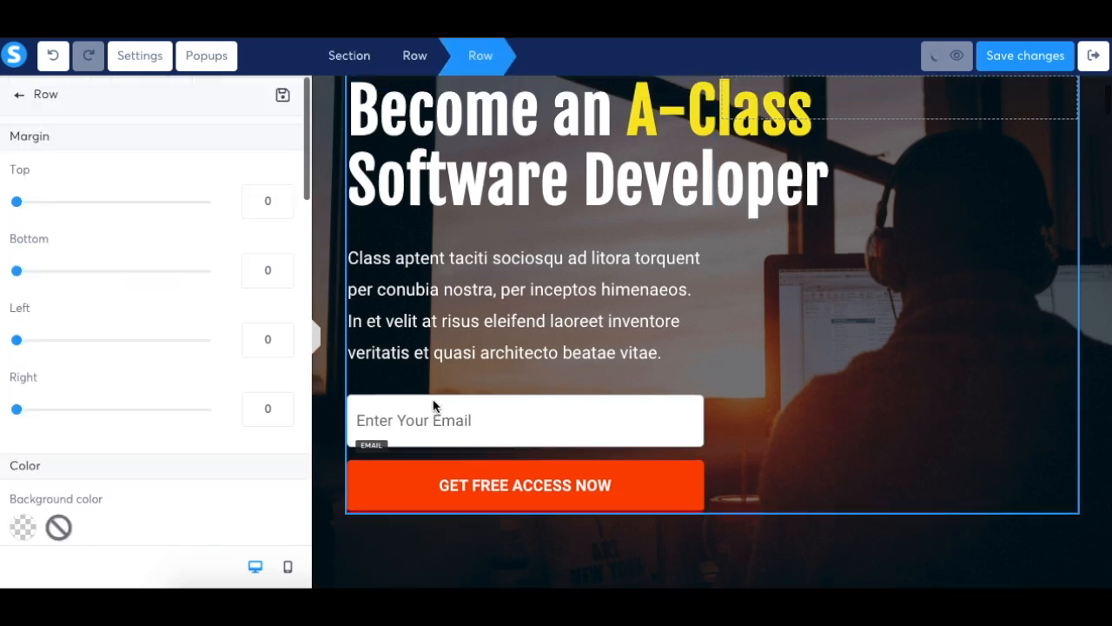
Check the click action options of the "GET FREE ACCESS NOW" button, keeping Send form, and return to the elements list
left_click(483, 470)
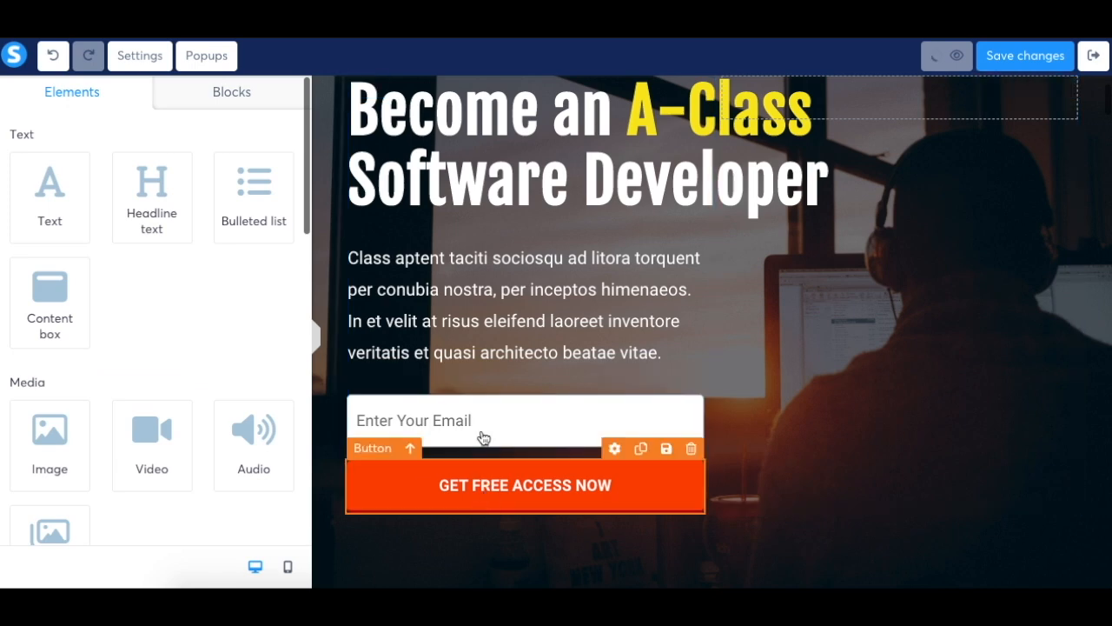
left_click(476, 480)
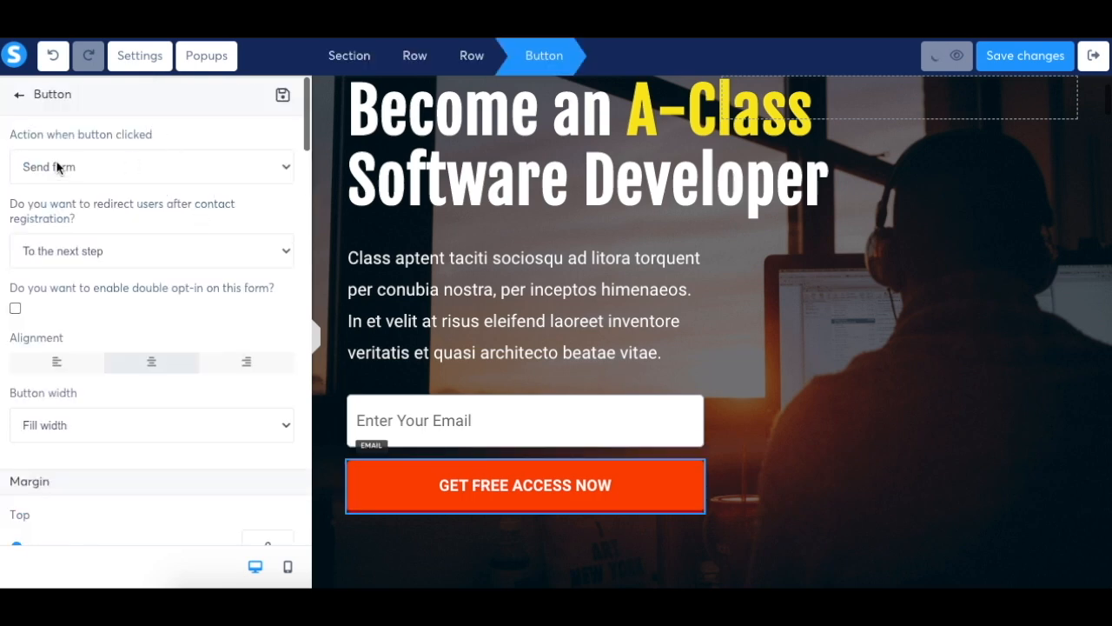
left_click(78, 174)
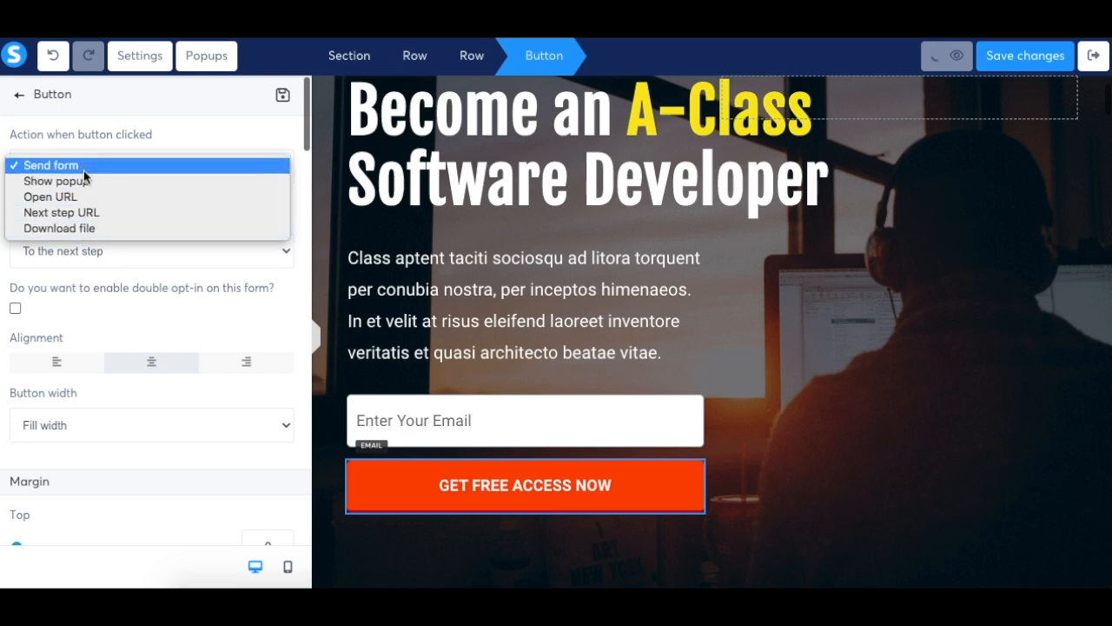
left_click(84, 170)
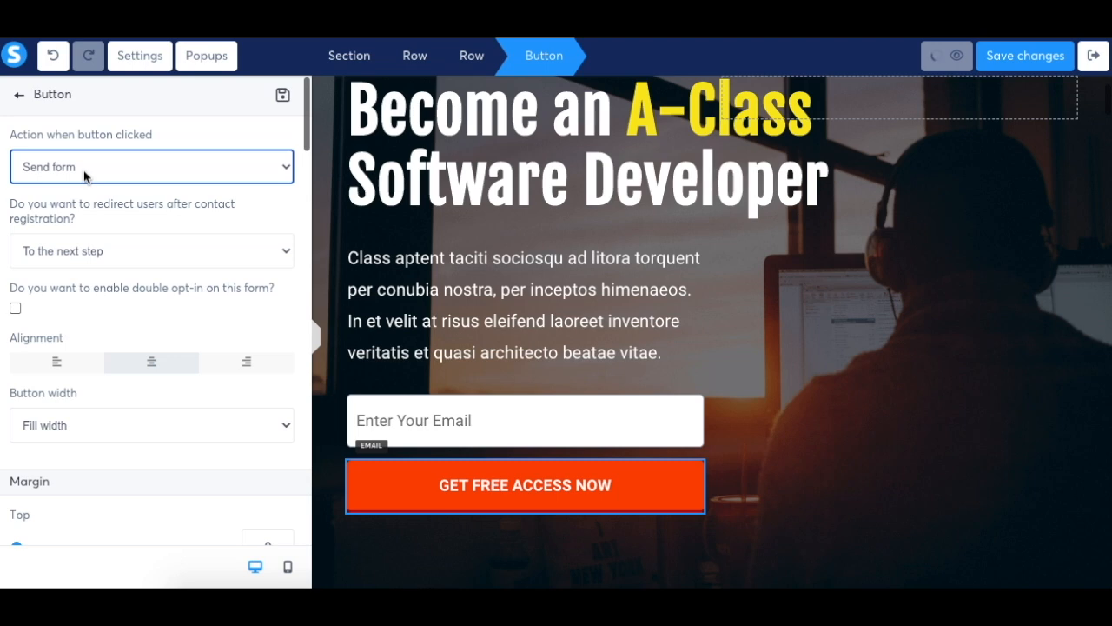
left_click(19, 94)
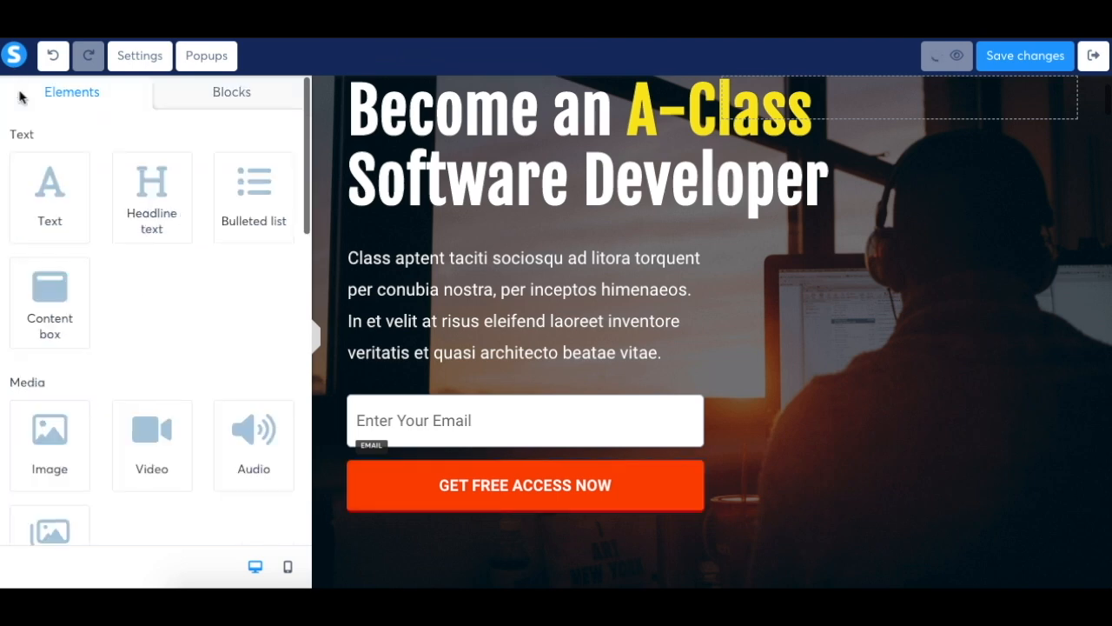
Add a form input above the email field in the hero area and set its input type to First name
scroll(174, 334, "down", 10)
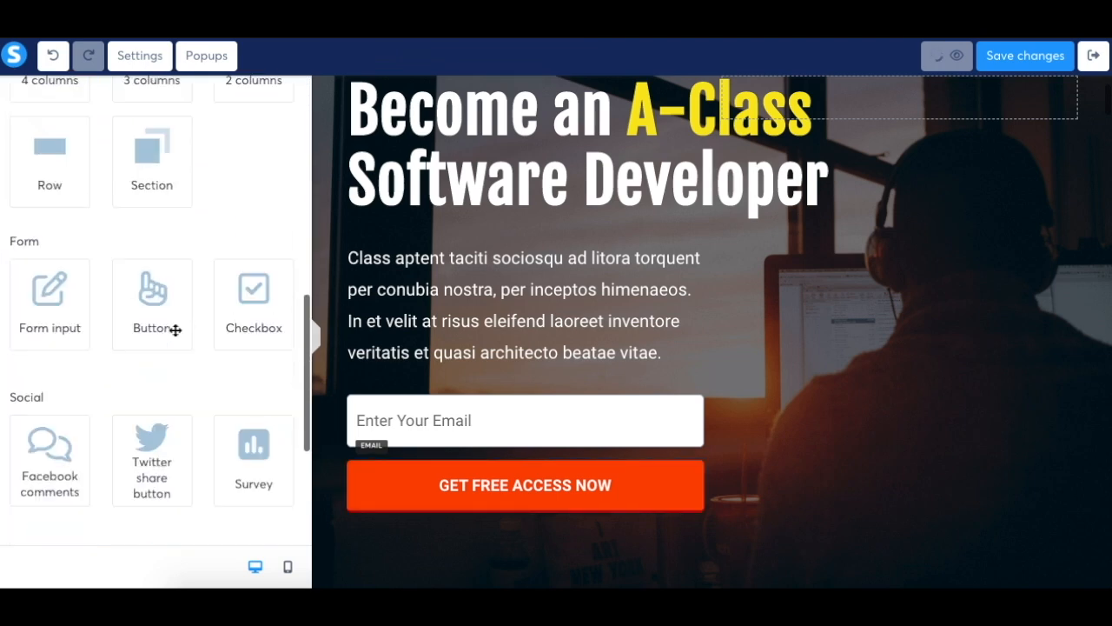
left_click_drag(53, 318, 391, 411)
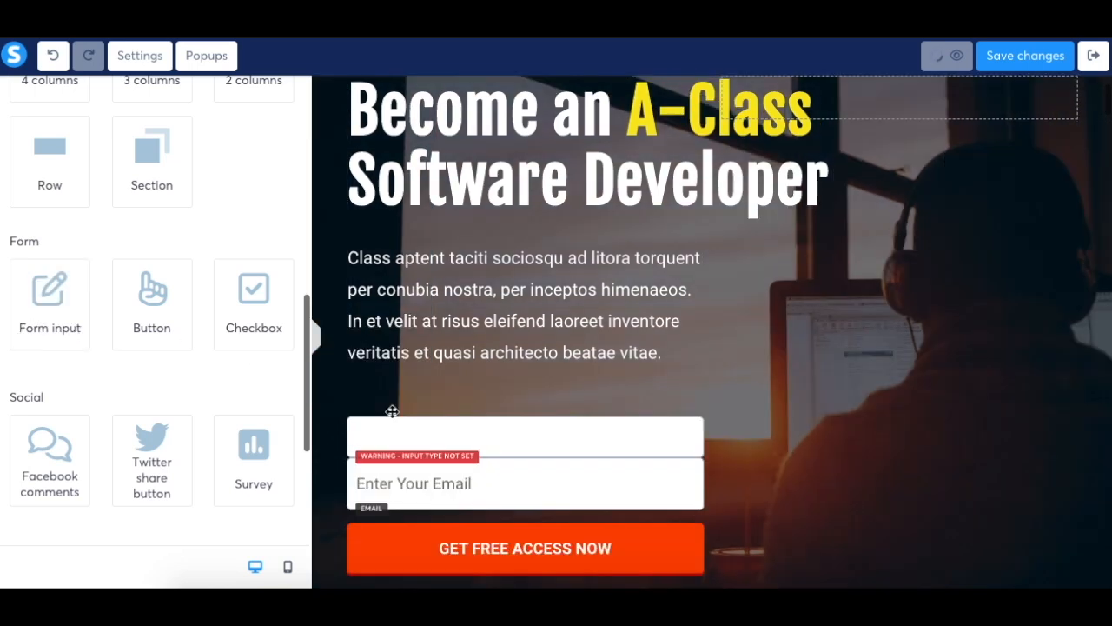
left_click(510, 430)
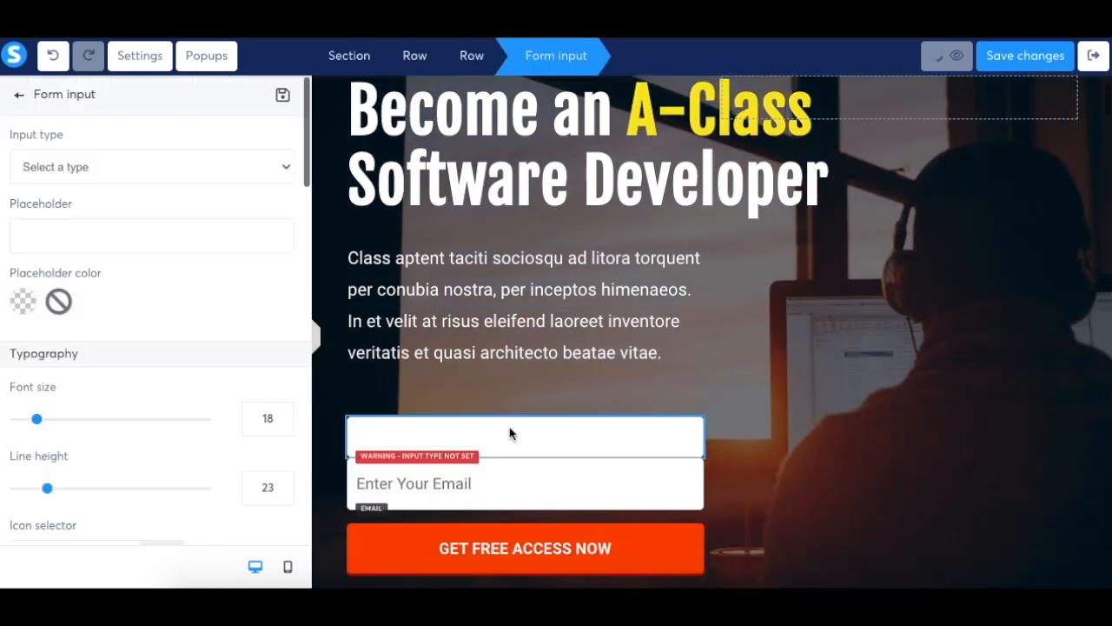
left_click(193, 166)
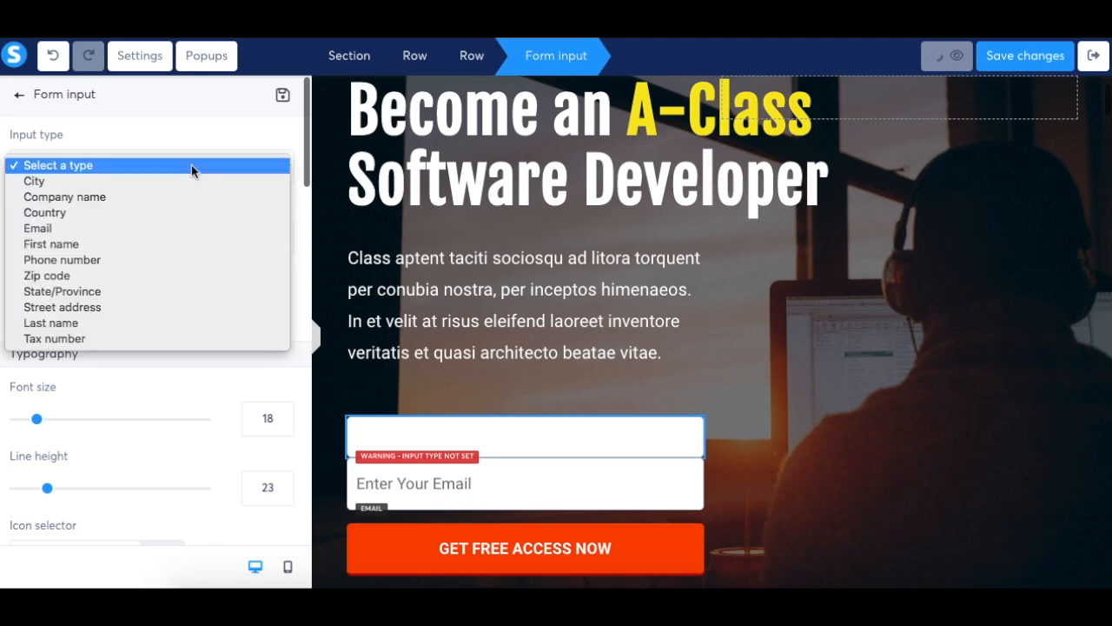
left_click(67, 246)
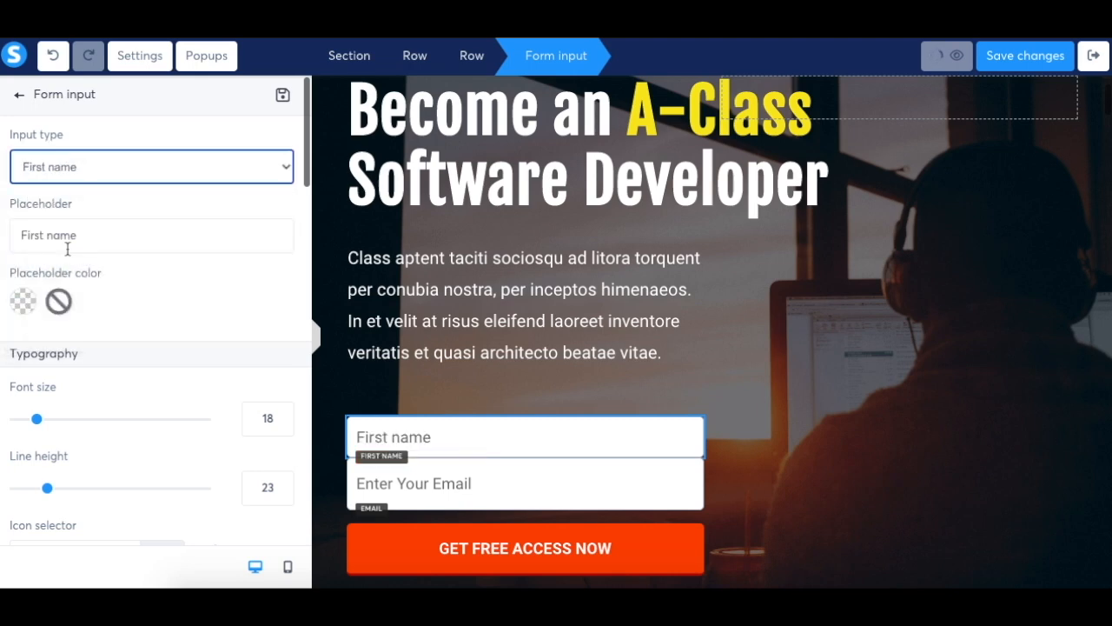
left_click(18, 93)
Add a checkbox below the "GET FREE ACCESS NOW" button and change its text color to white
left_click_drag(280, 389, 392, 519)
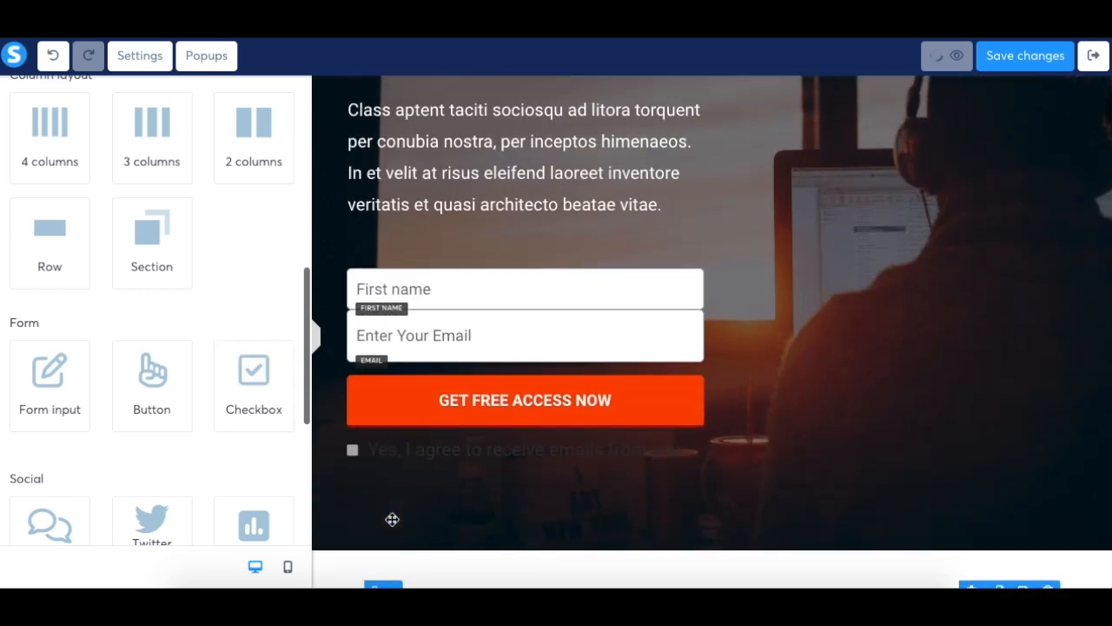
left_click(488, 451)
triple_click(488, 449)
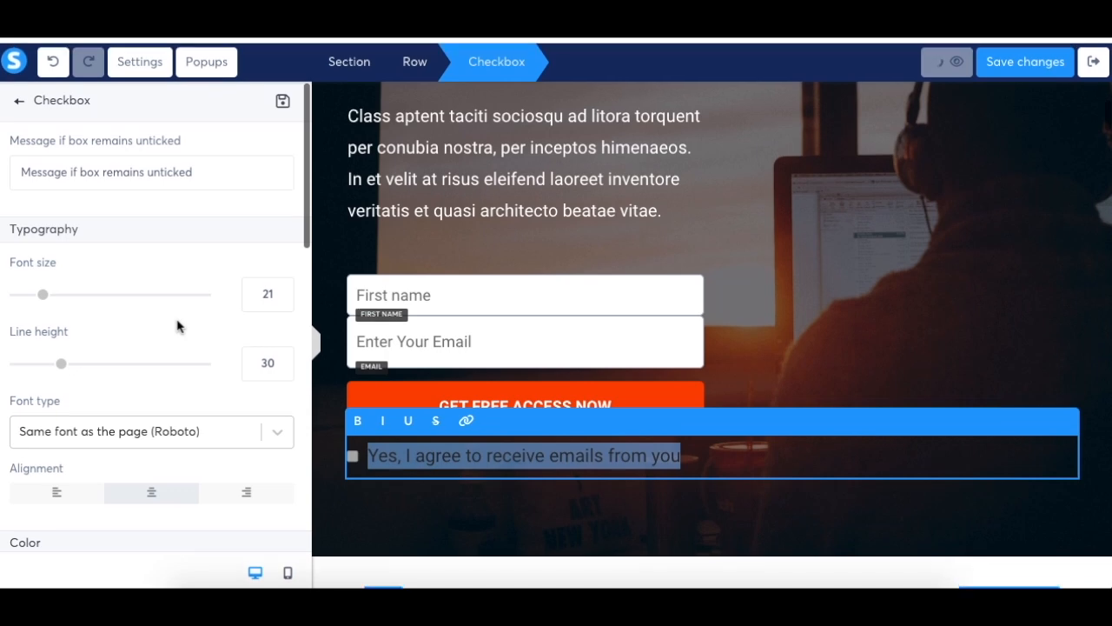
scroll(178, 325, "down", 2)
scroll(177, 326, "down", 5)
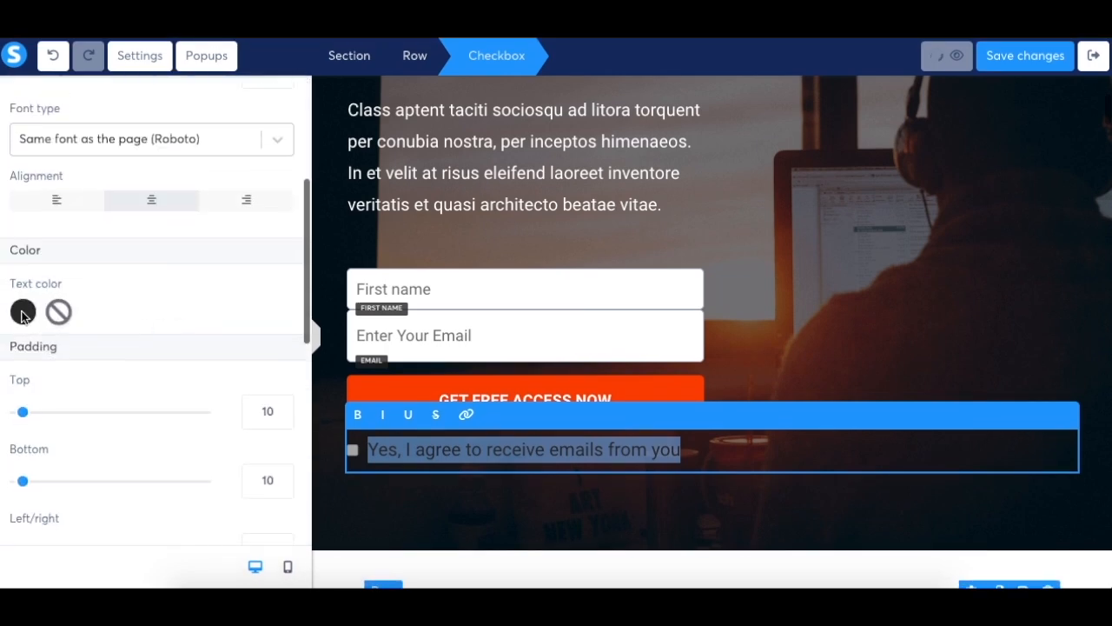
left_click(23, 319)
left_click(27, 313)
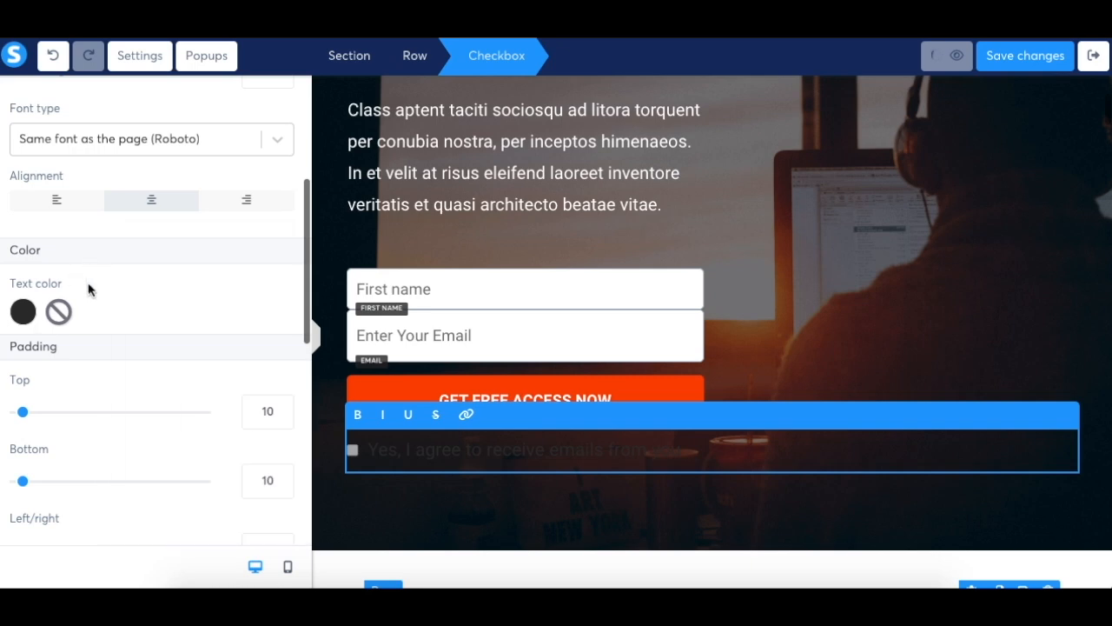
left_click(27, 313)
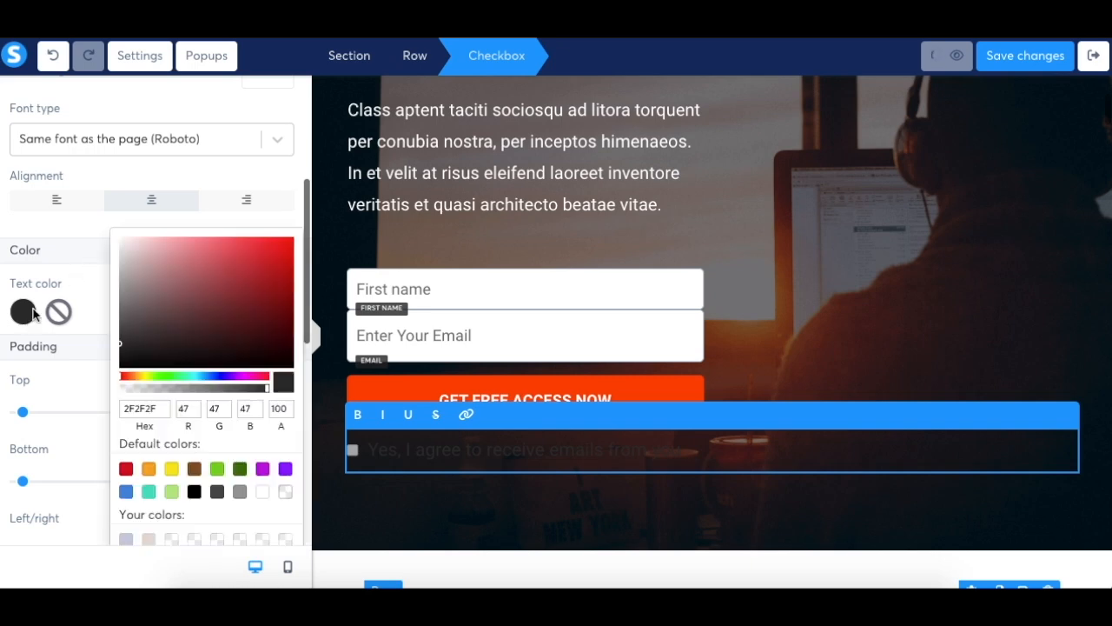
left_click(123, 241)
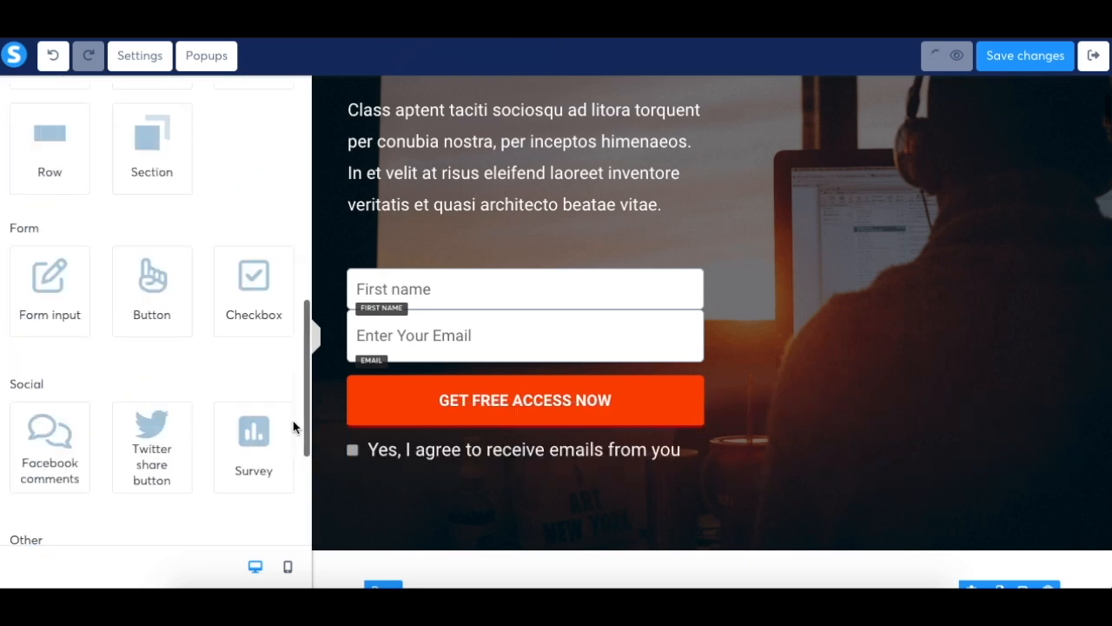
Add a Facebook comments element in the section below the hero area and a Twitter share button beneath it
scroll(293, 420, "down", 1)
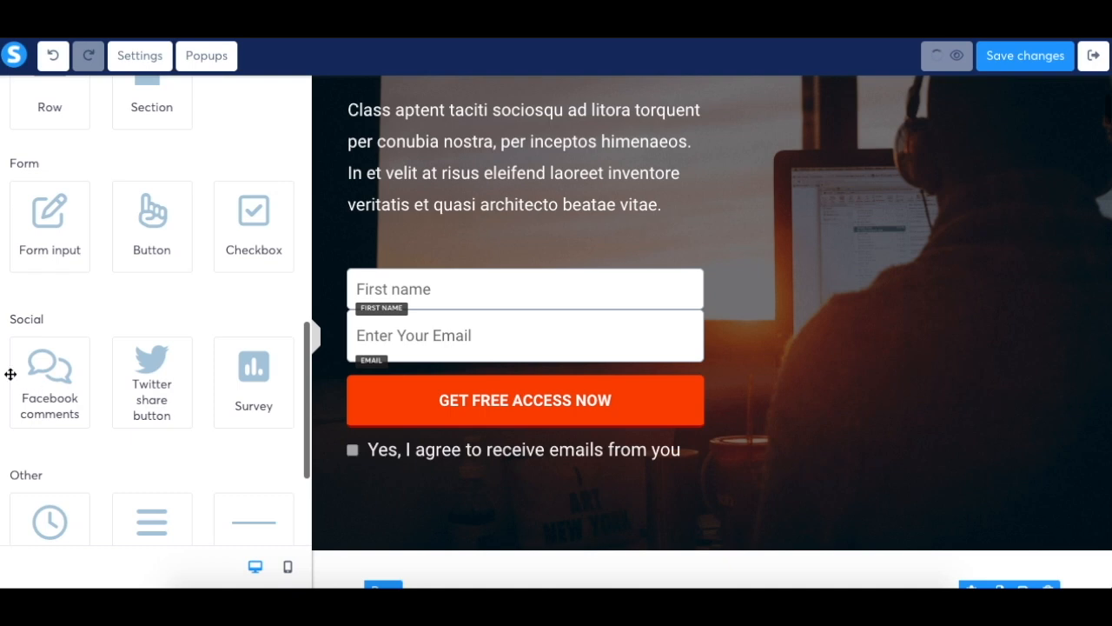
left_click_drag(59, 383, 412, 507)
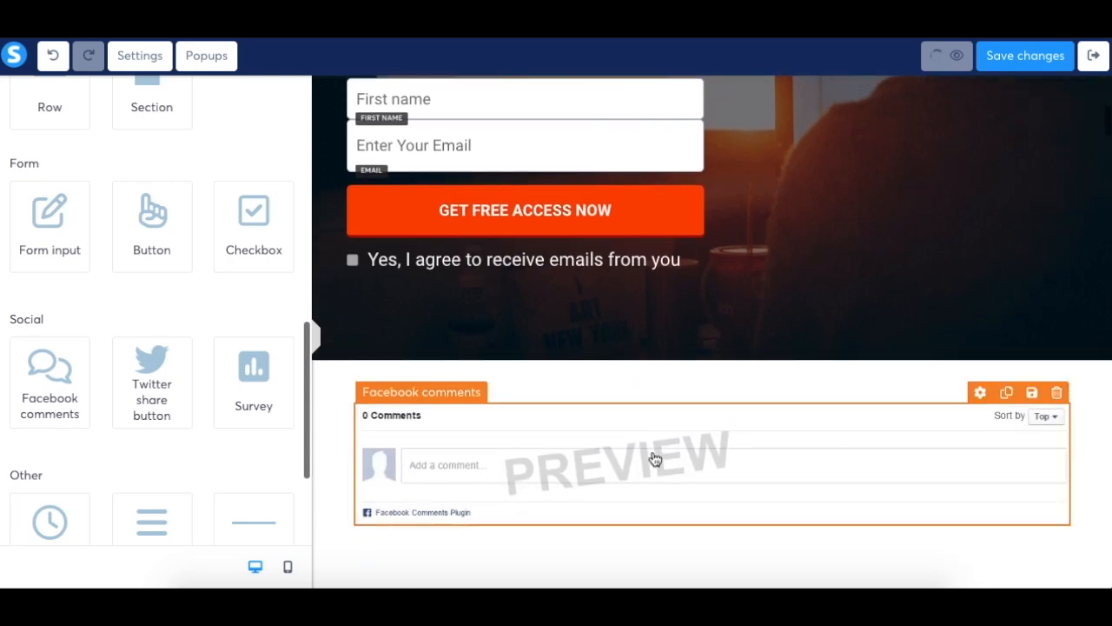
scroll(772, 369, "down", 1)
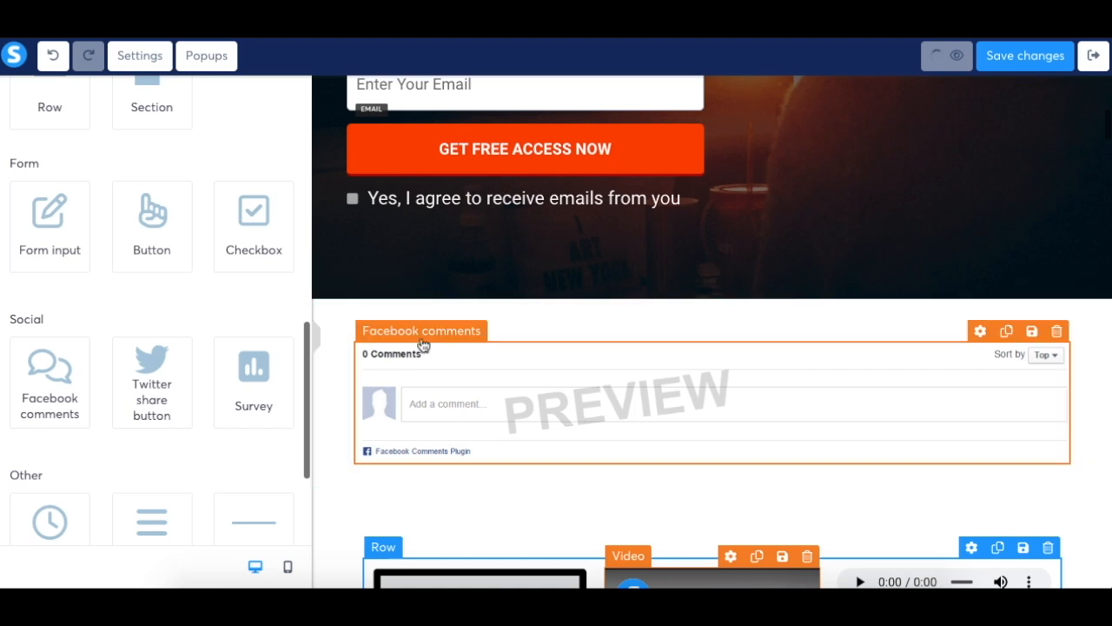
left_click_drag(158, 391, 660, 464)
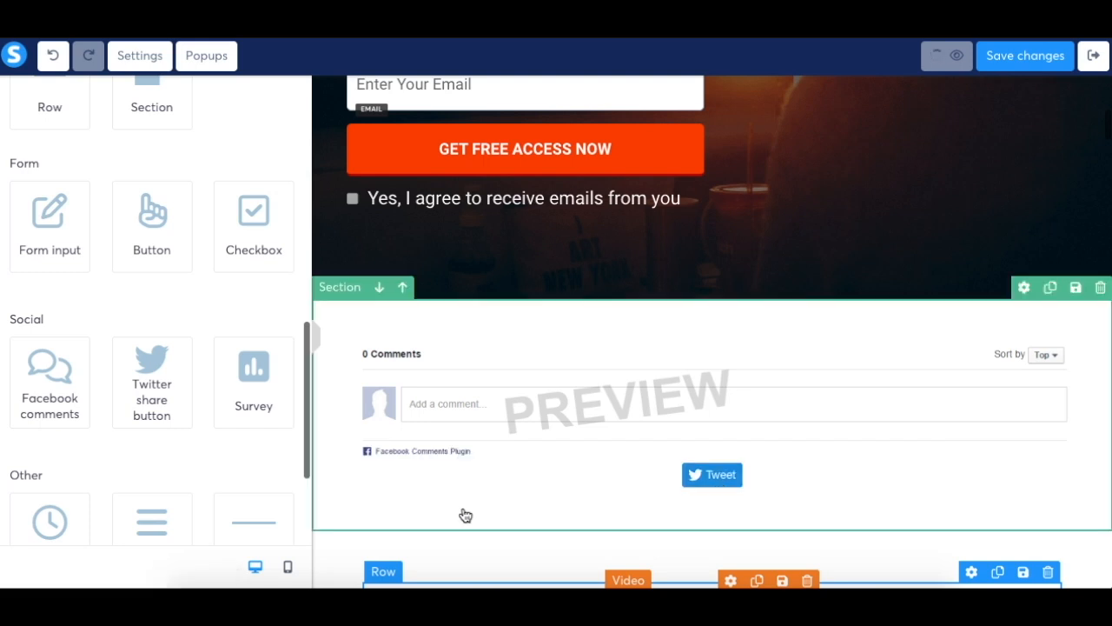
Add a survey element between the Twitter share button and the row with the image, video and audio
scroll(194, 427, "up", 5)
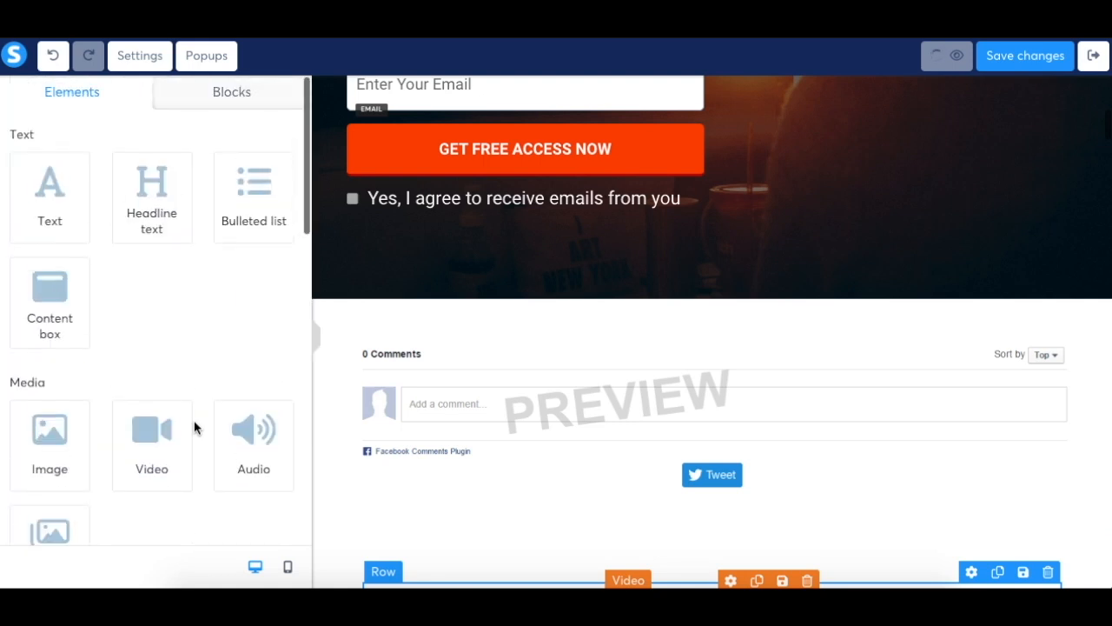
scroll(194, 427, "down", 1)
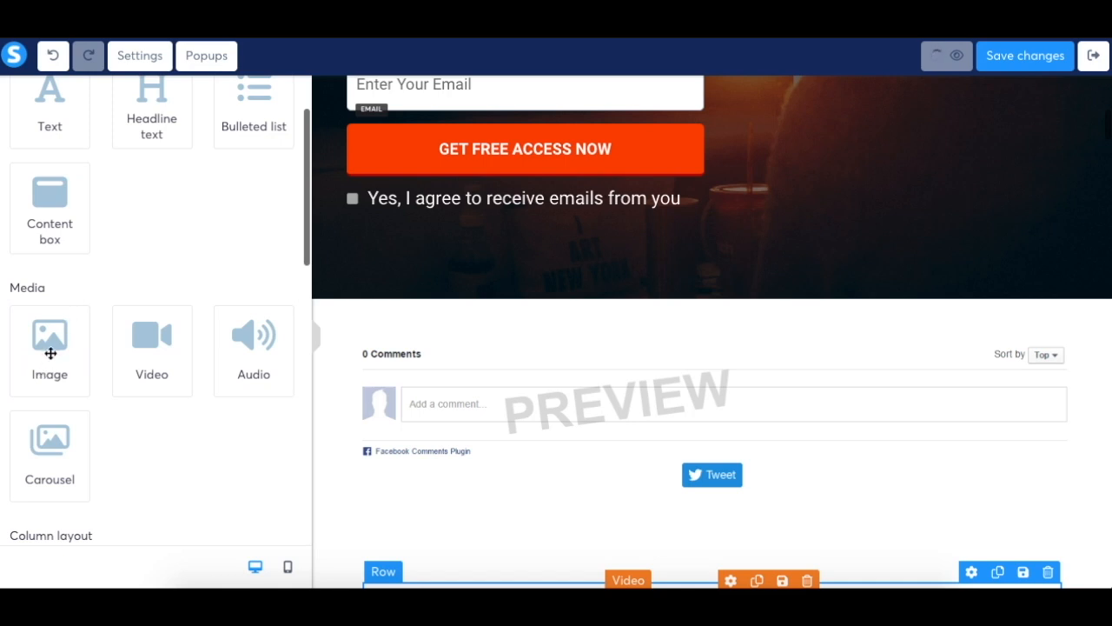
scroll(207, 443, "down", 3)
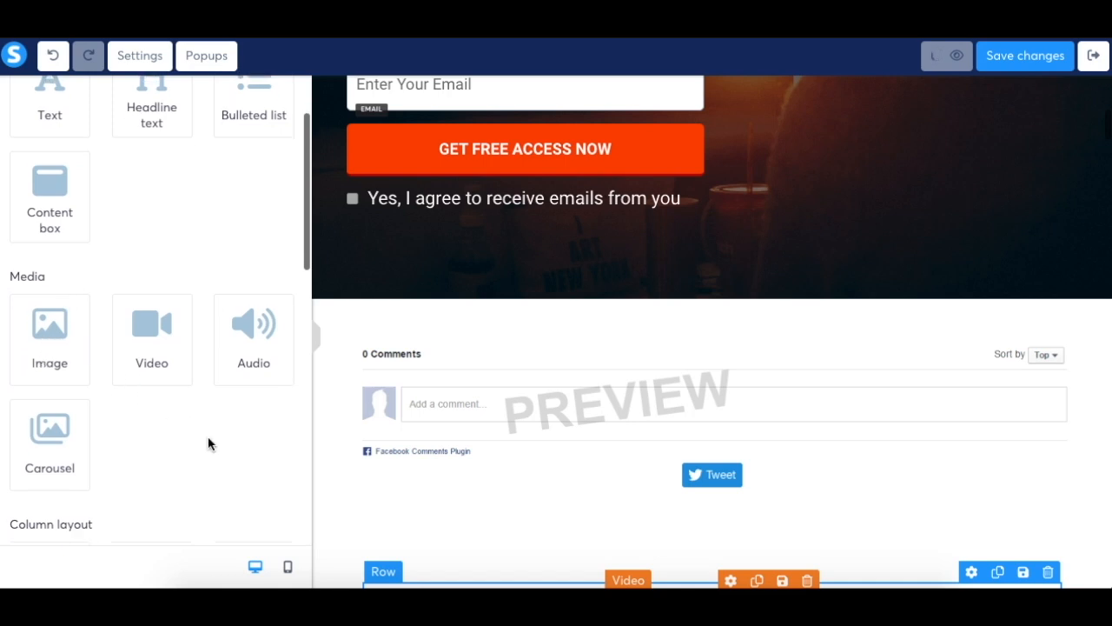
scroll(208, 443, "down", 3)
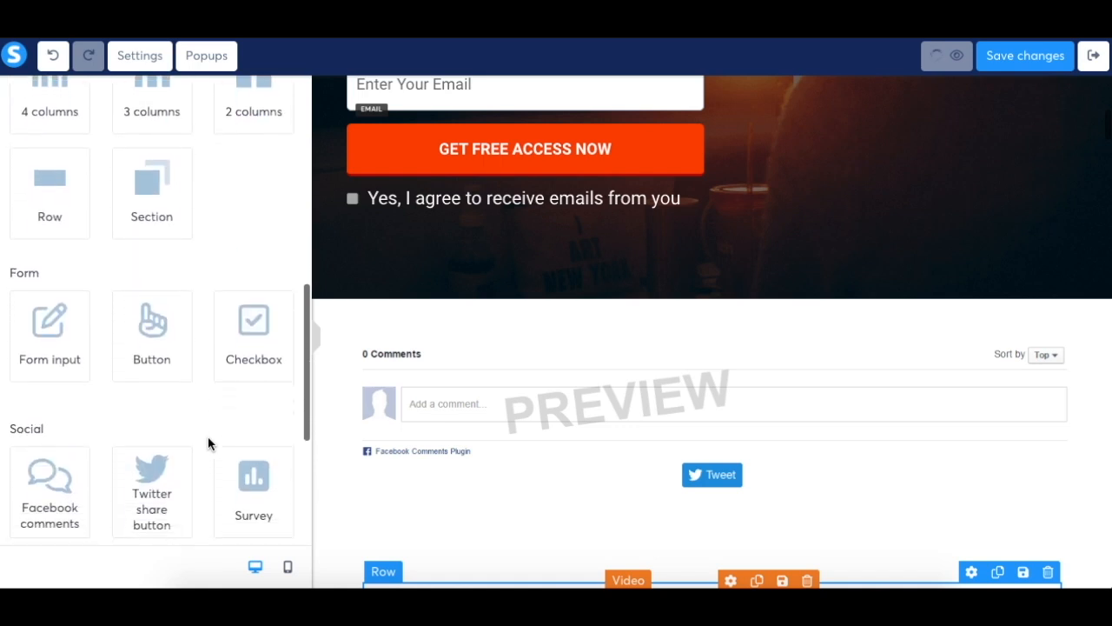
scroll(208, 436, "down", 3)
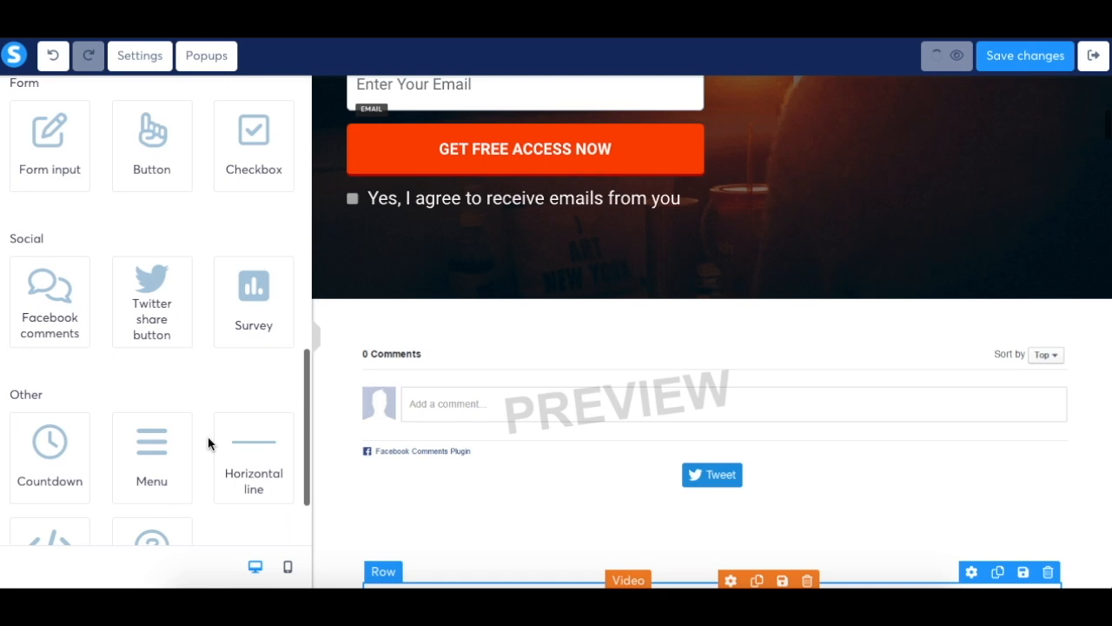
left_click_drag(250, 322, 411, 515)
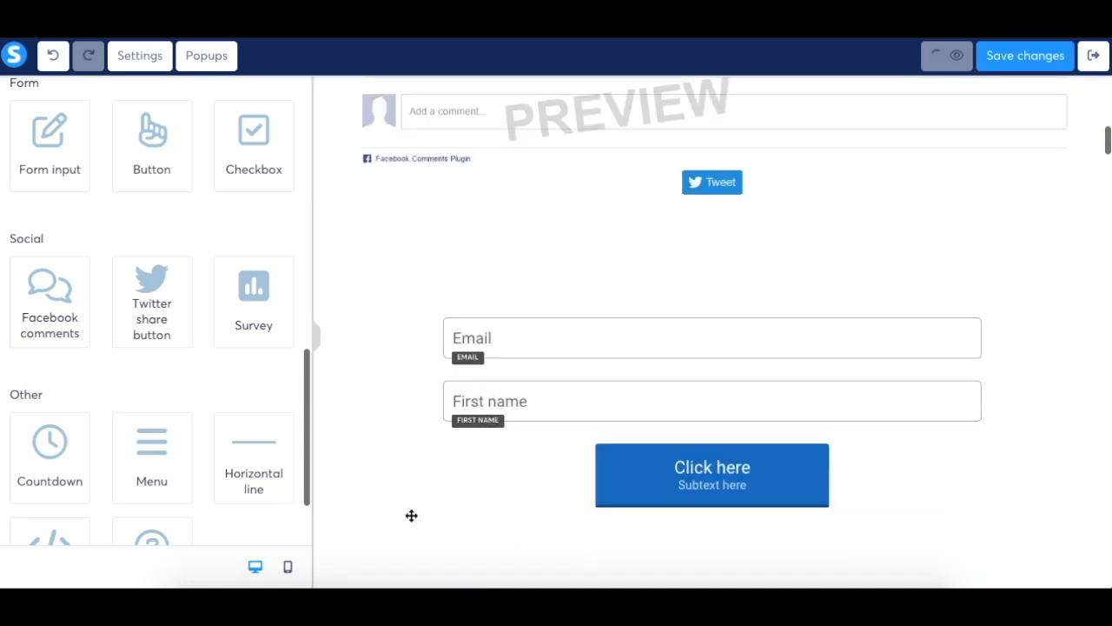
Examine the question, subtitle and answer fields of the survey's first question, and close the question editor
left_click(571, 298)
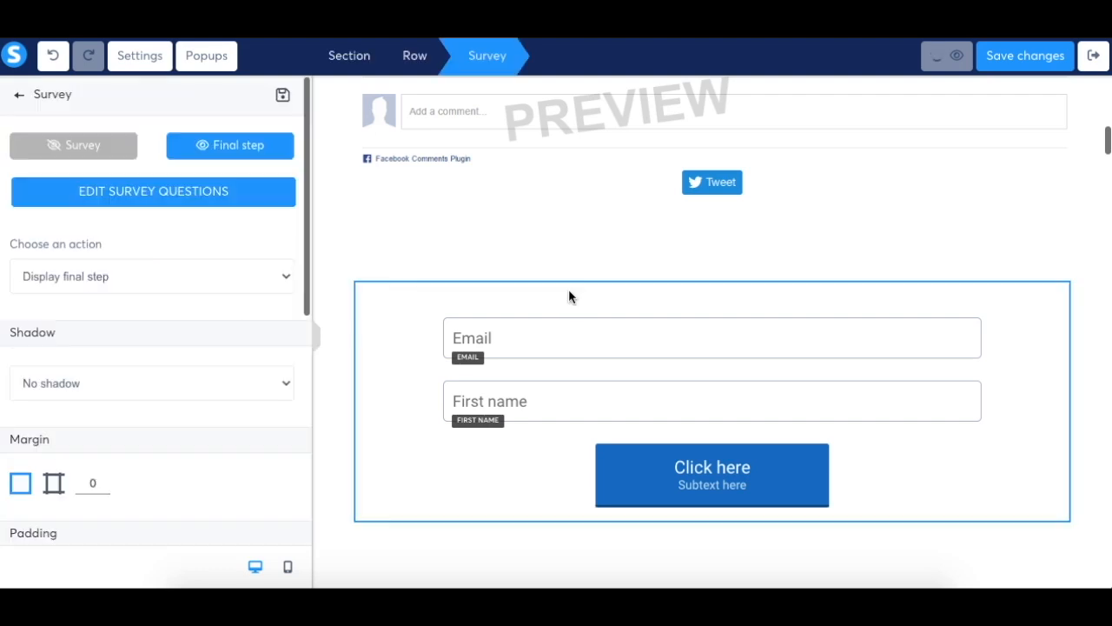
left_click(210, 192)
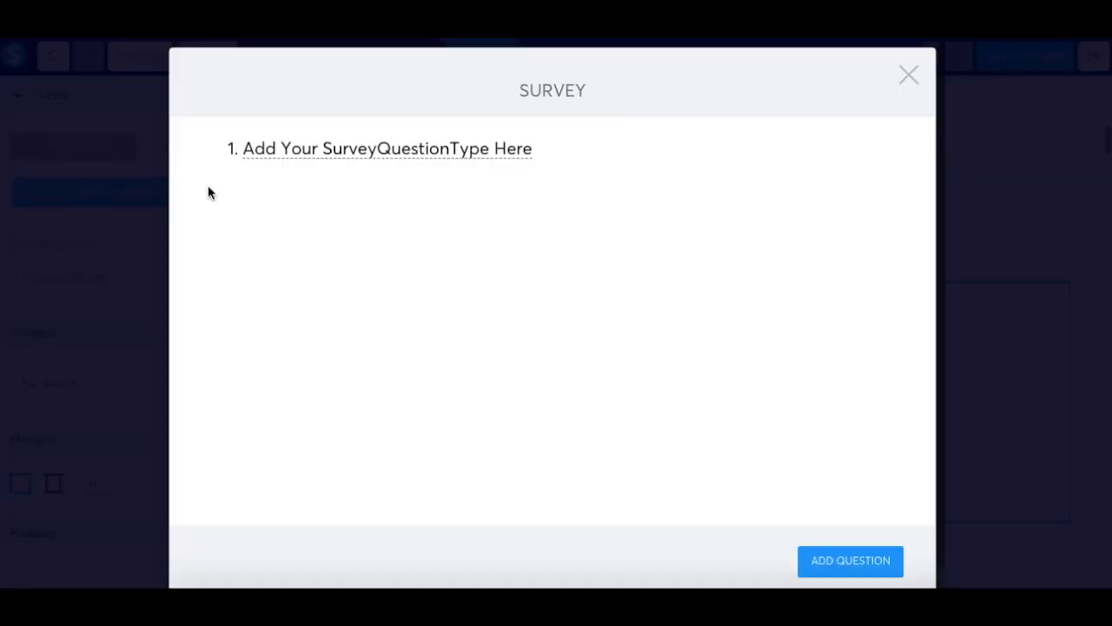
left_click(304, 149)
left_click(321, 176)
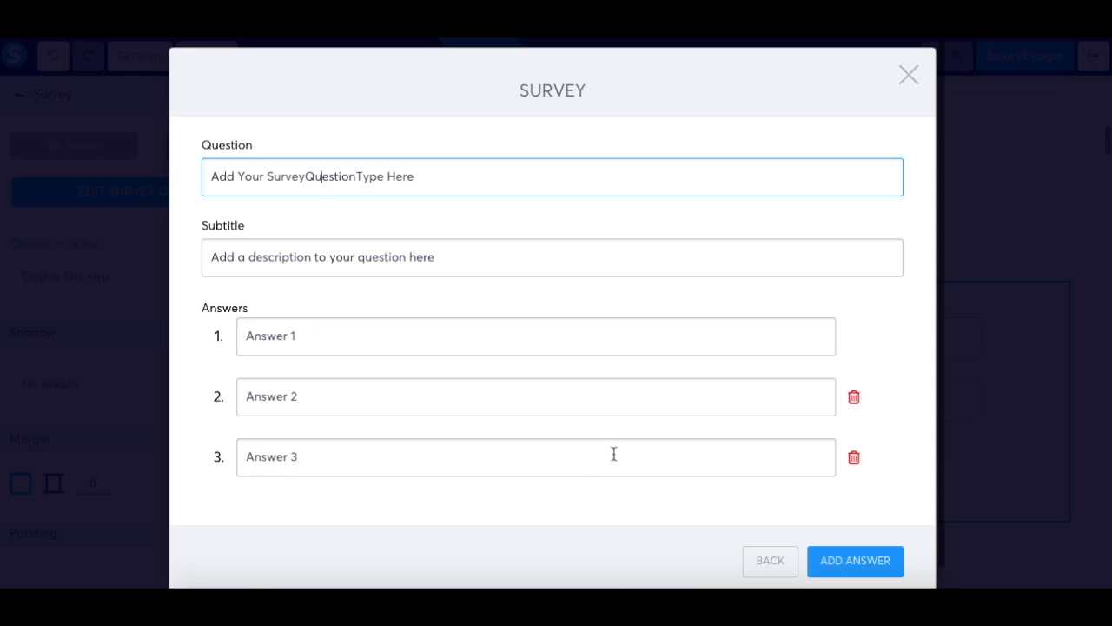
scroll(822, 516, "down", 1)
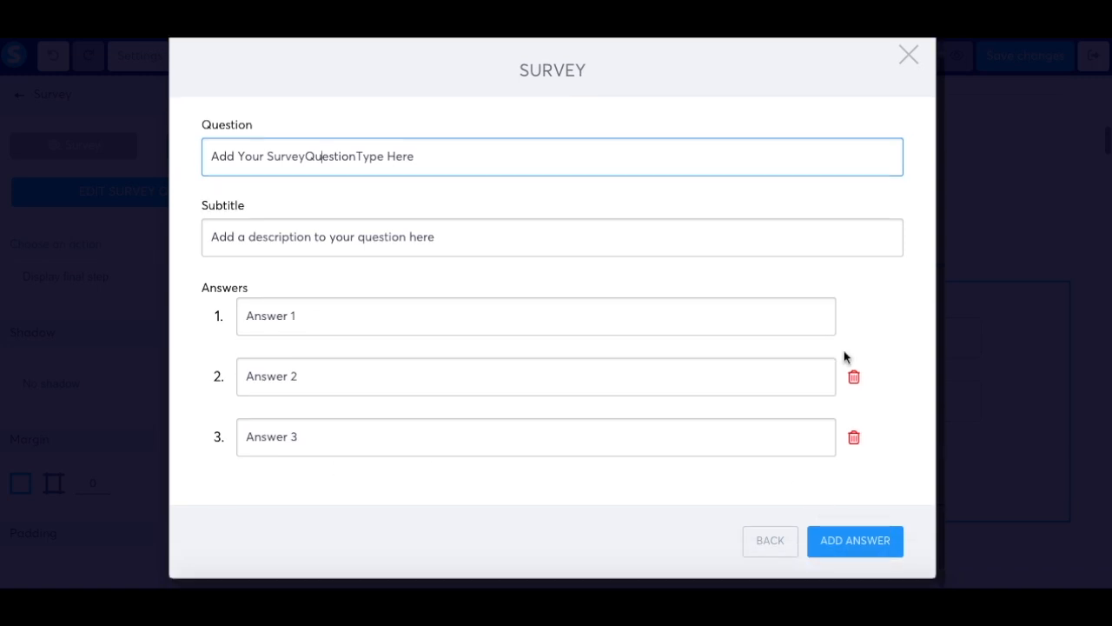
left_click(909, 57)
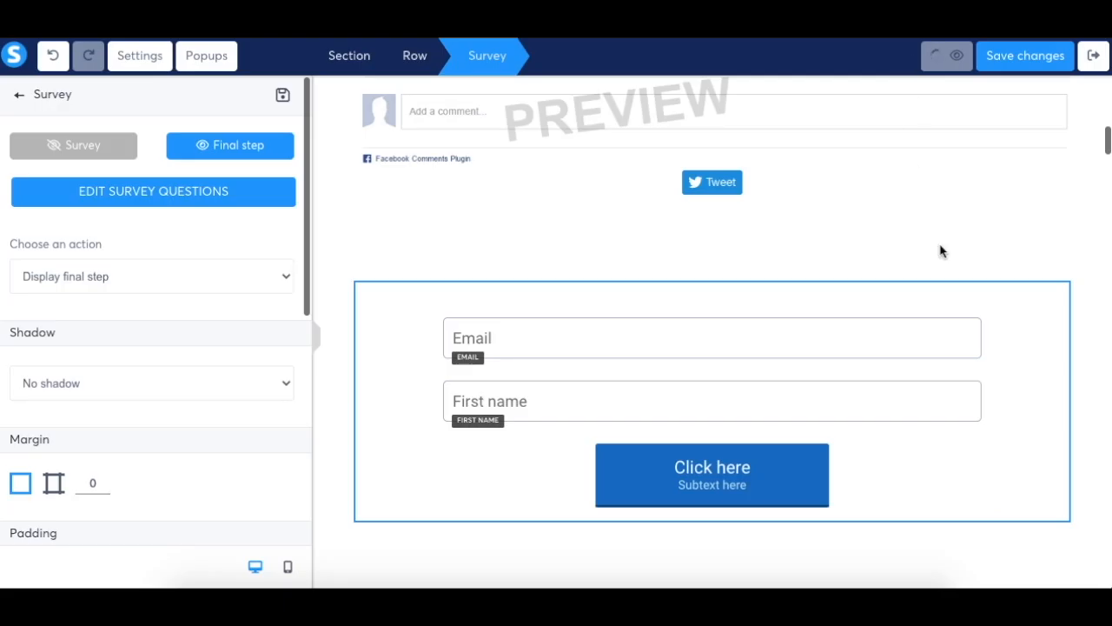
Add two more questions to the survey, and leave its settings with the final step displayed
left_click(88, 147)
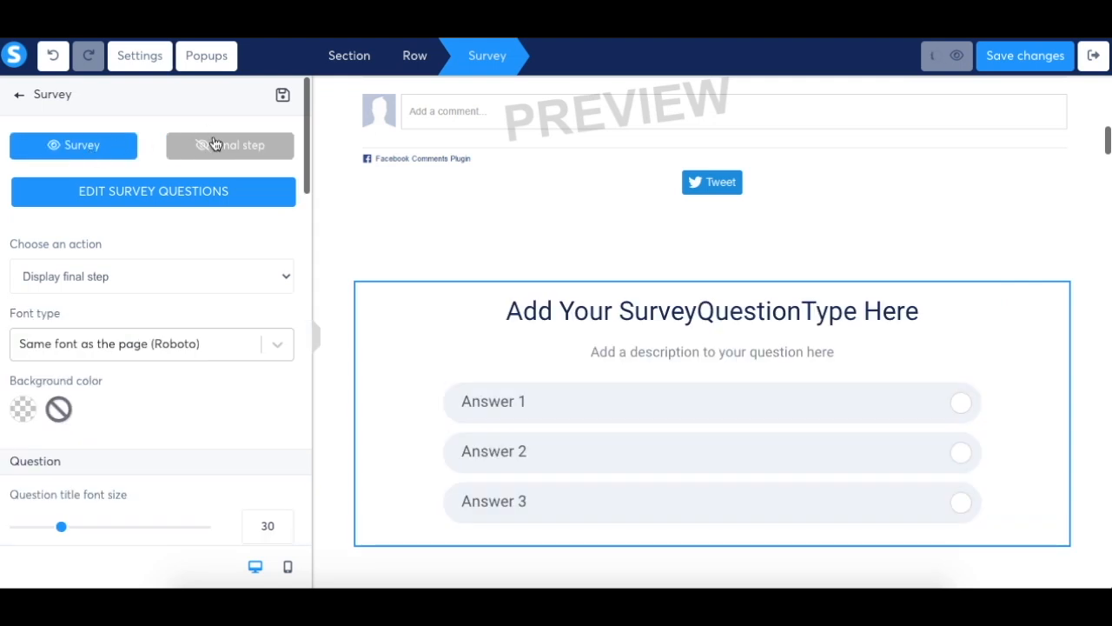
left_click(242, 192)
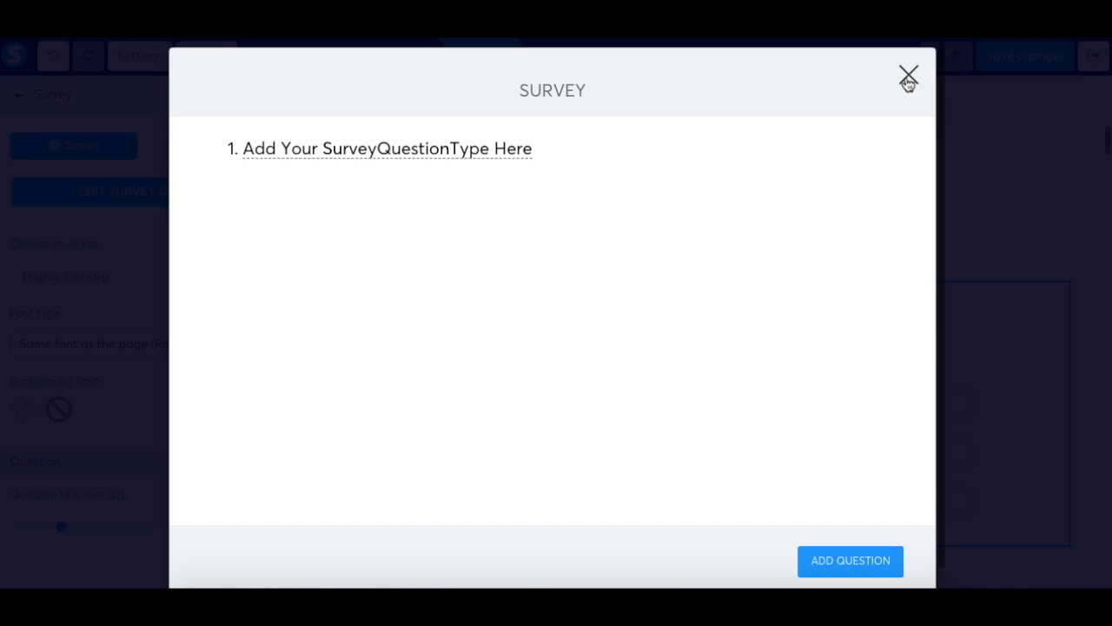
left_click(860, 558)
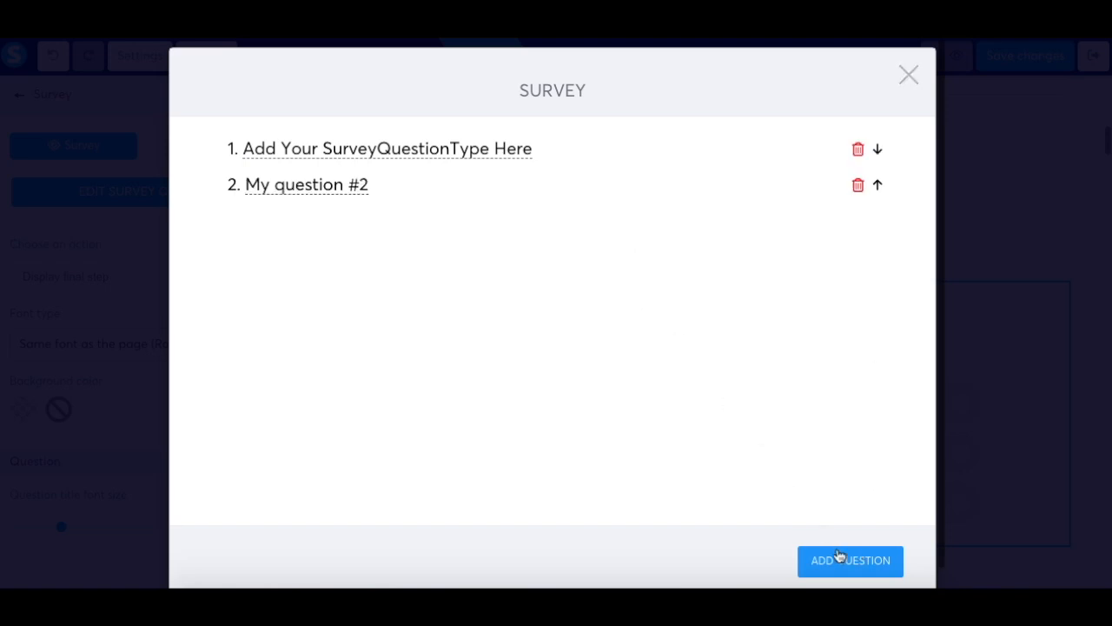
left_click(839, 556)
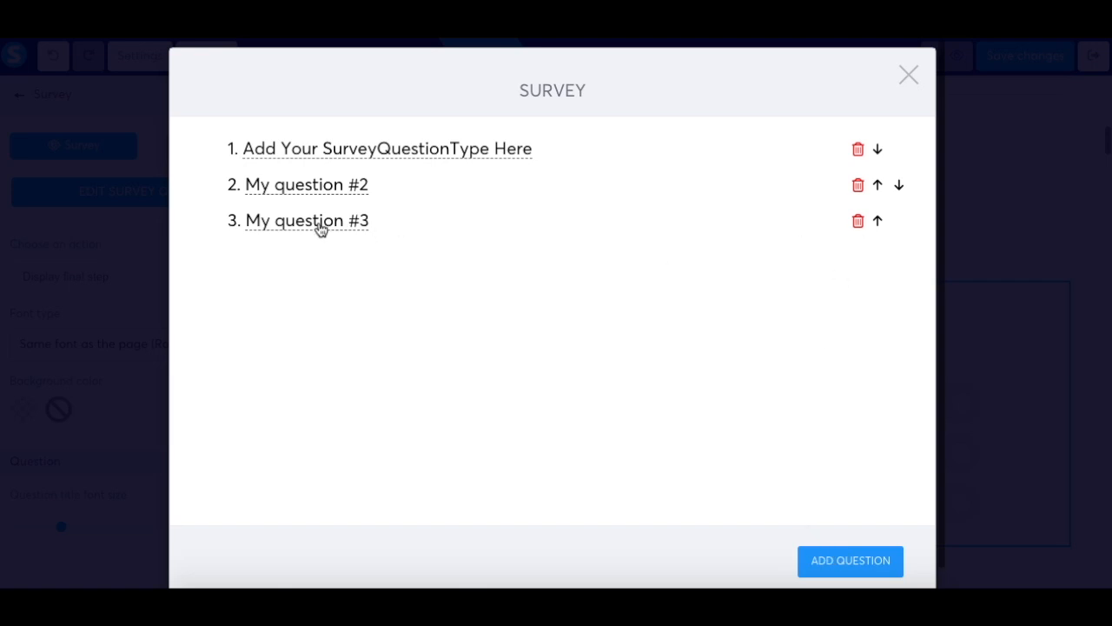
left_click(305, 150)
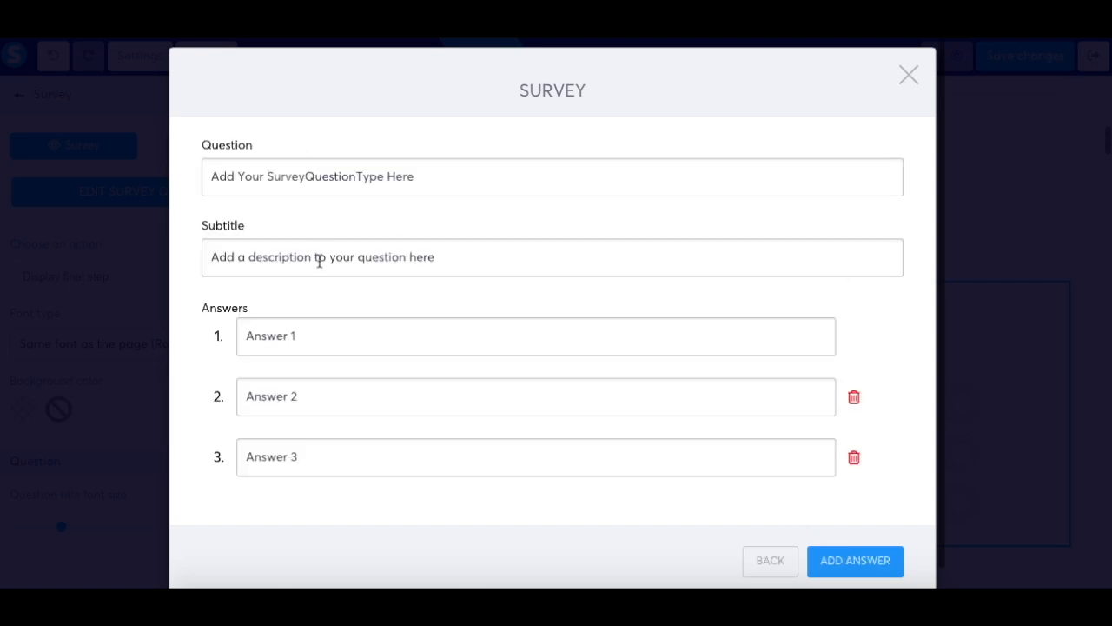
left_click(908, 76)
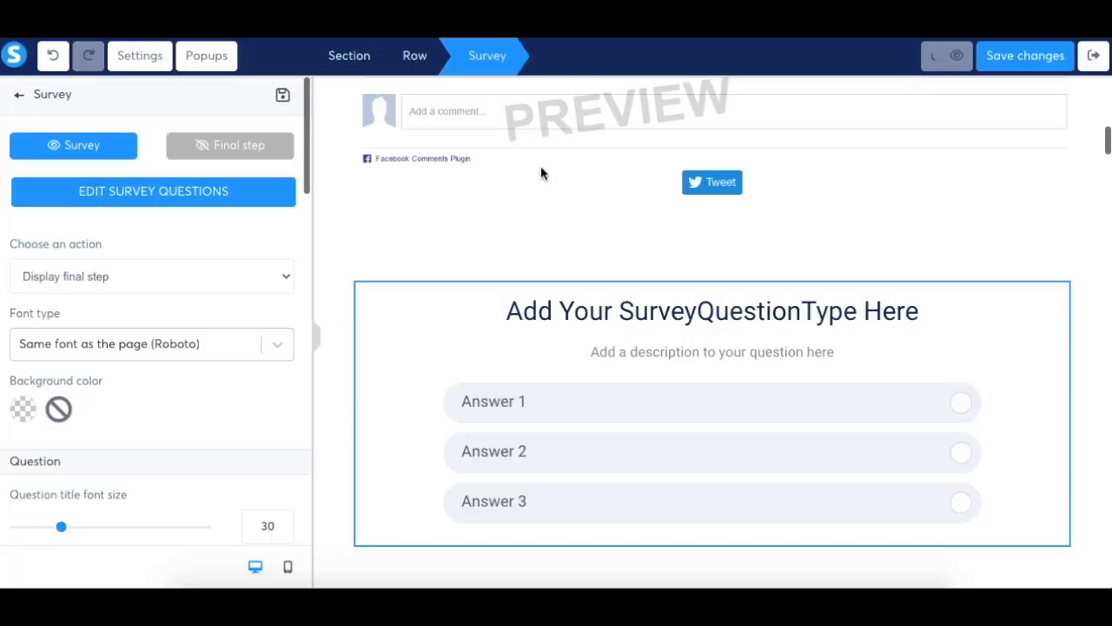
left_click(244, 146)
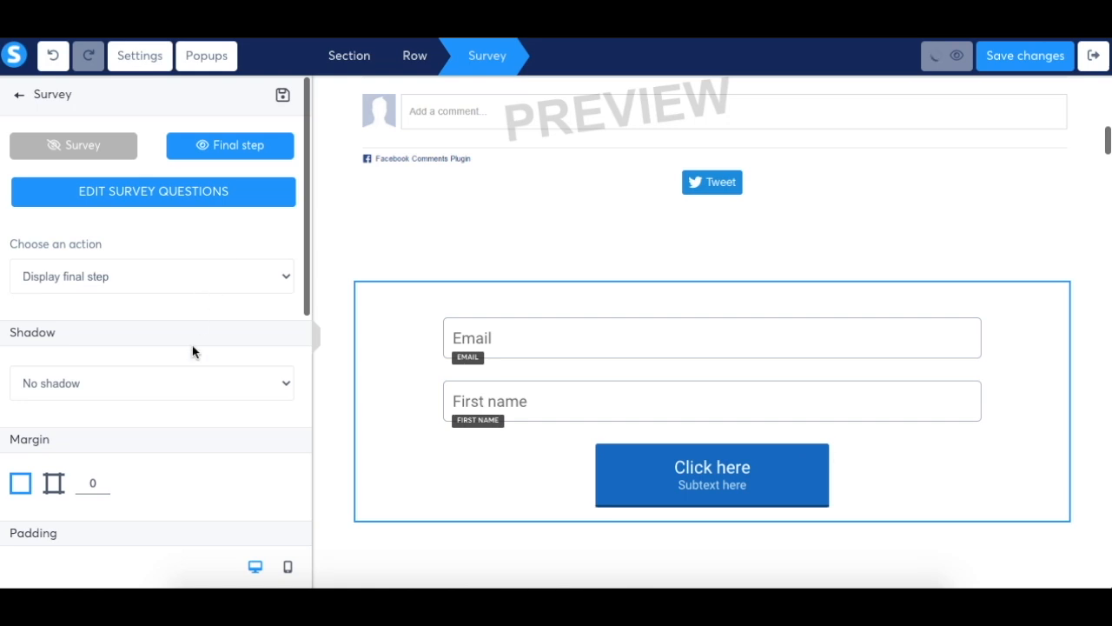
left_click(21, 98)
Add a countdown element between the row with the image, video and audio and the input field below it
scroll(143, 289, "down", 10)
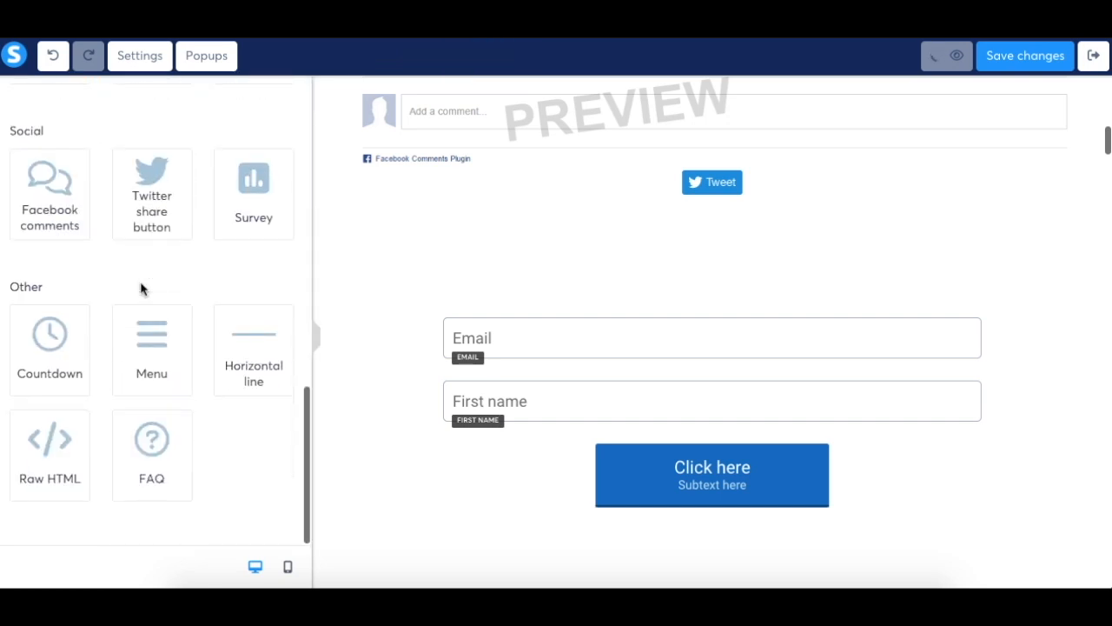
scroll(611, 468, "down", 6)
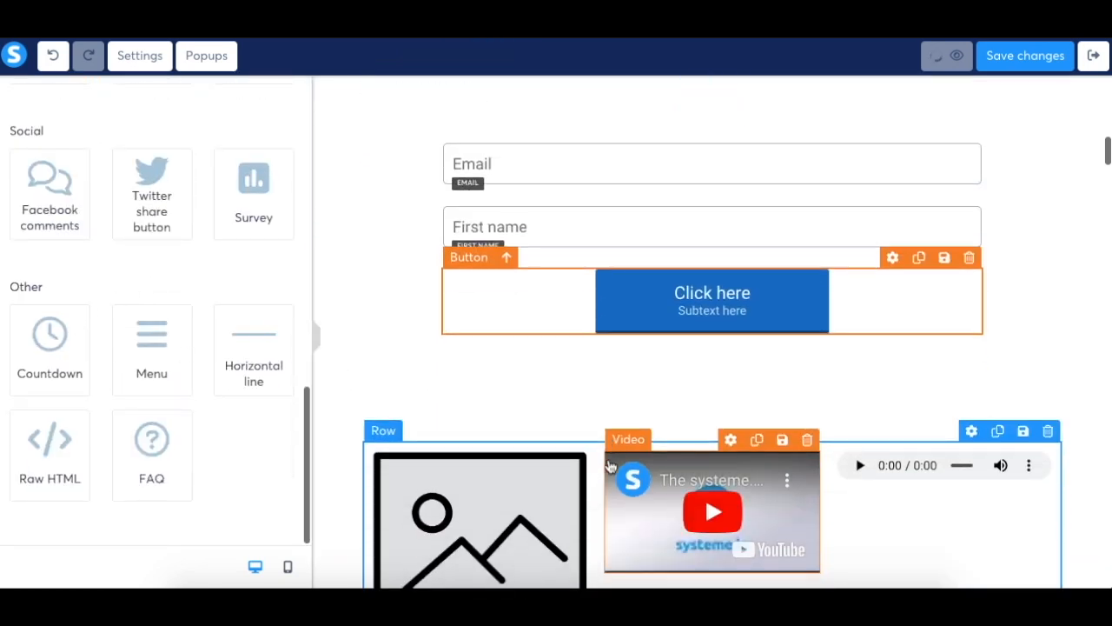
scroll(611, 468, "down", 2)
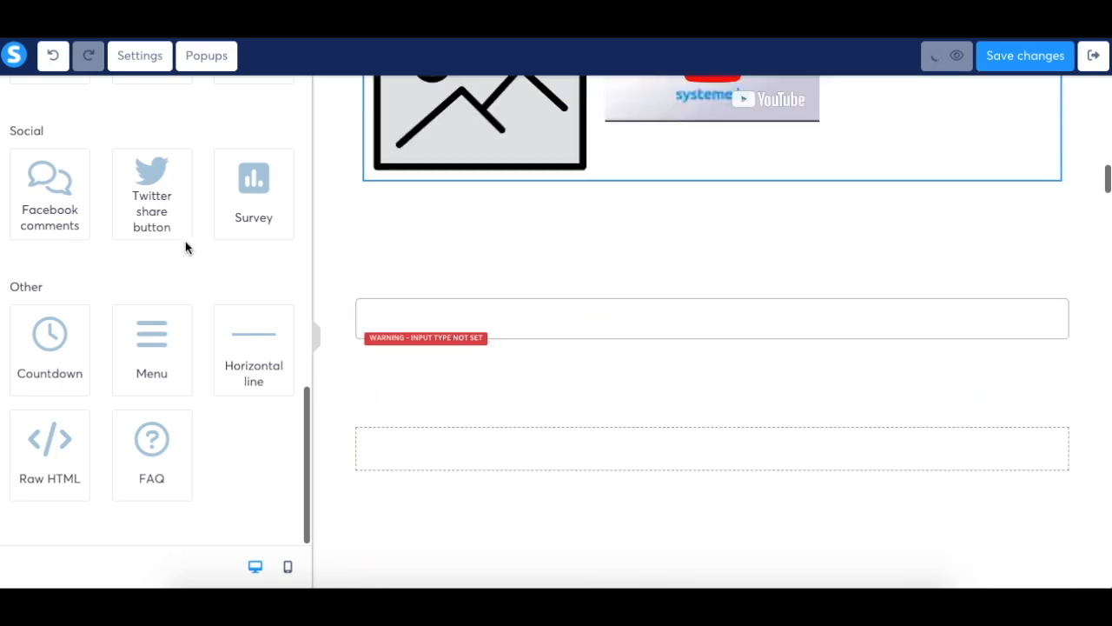
left_click_drag(163, 318, 555, 257)
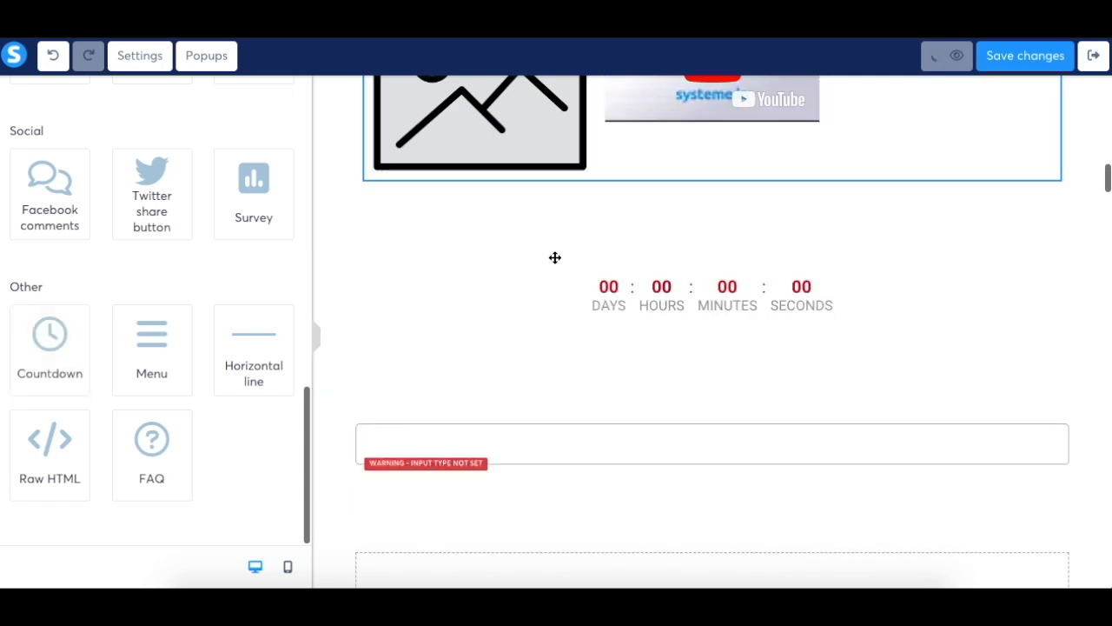
Examine the countdown's type options and the actions available when it expires
left_click(640, 305)
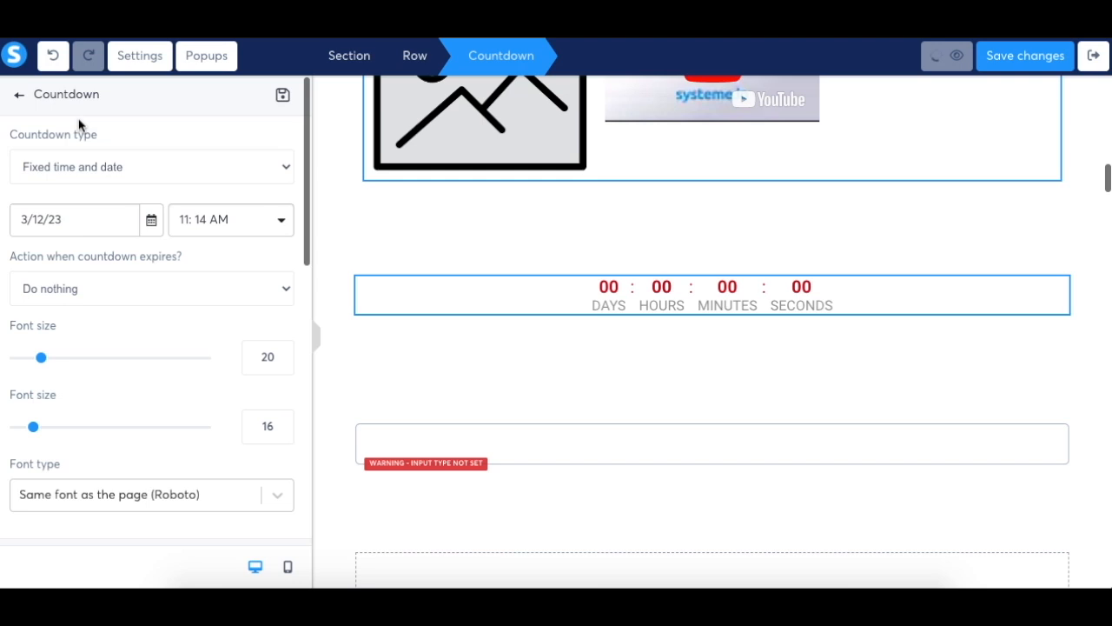
left_click(90, 168)
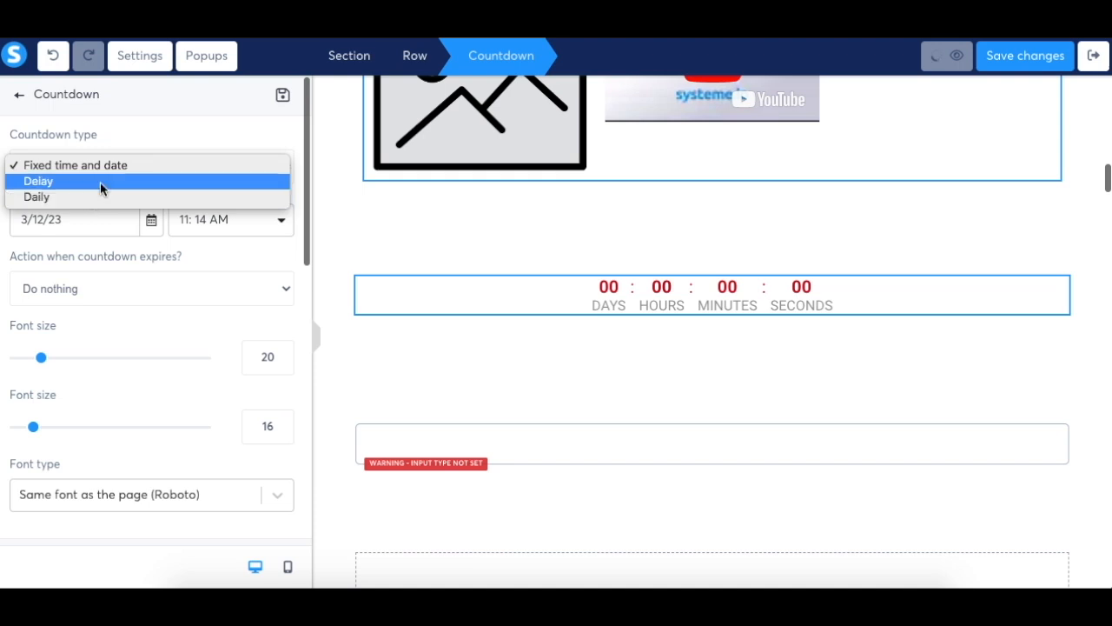
left_click(111, 167)
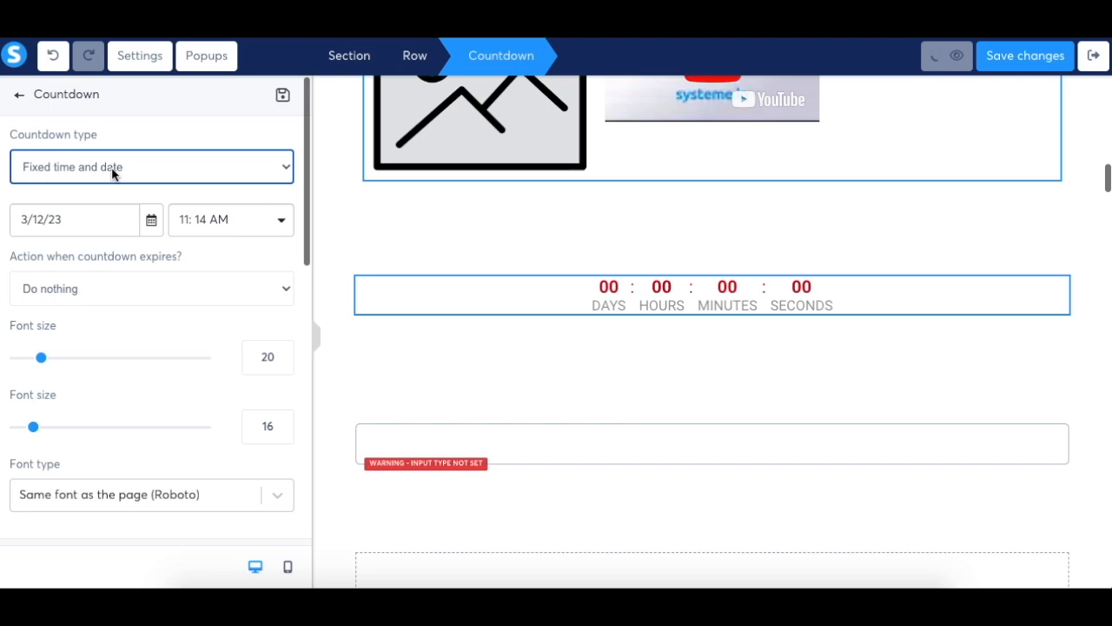
left_click(63, 297)
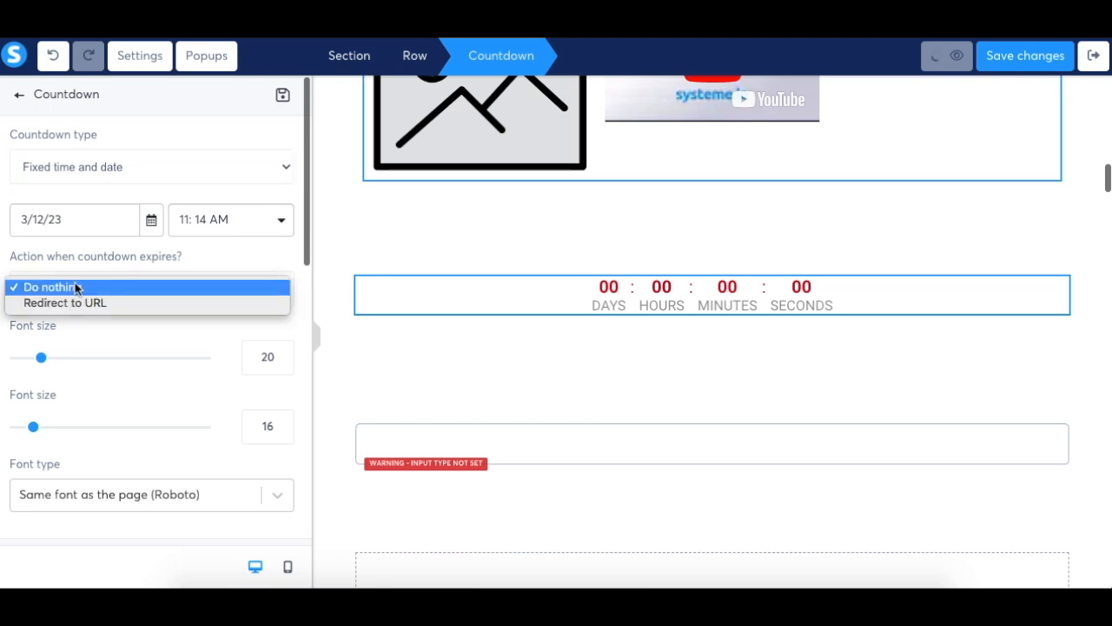
left_click(118, 307)
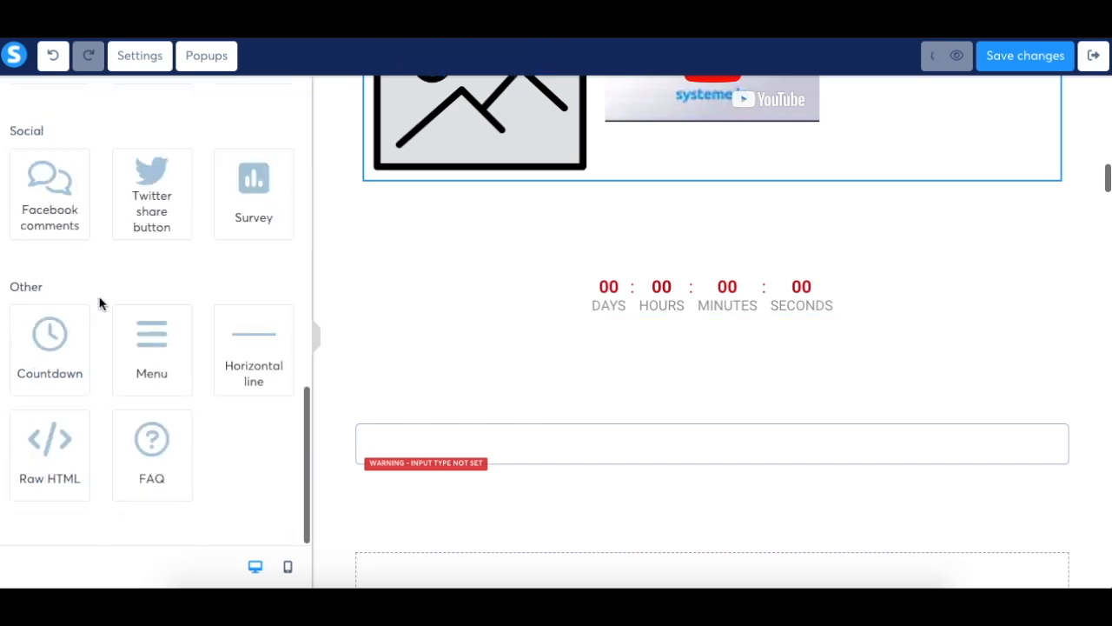
Add a menu element below the countdown and give it a third item titled "About us"
left_click_drag(168, 345, 522, 355)
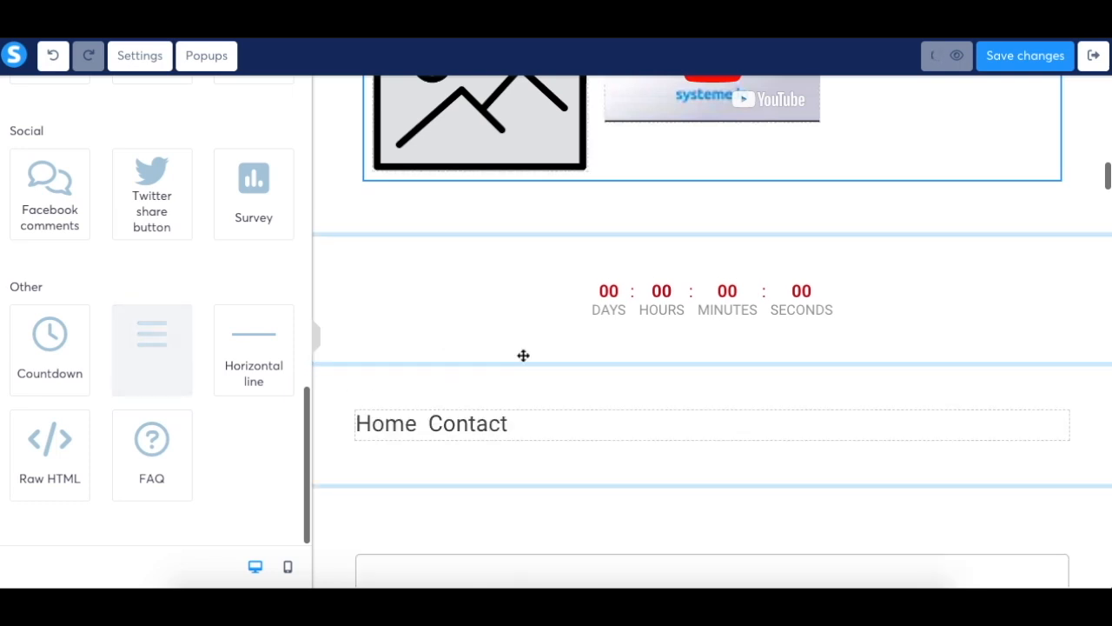
left_click(513, 425)
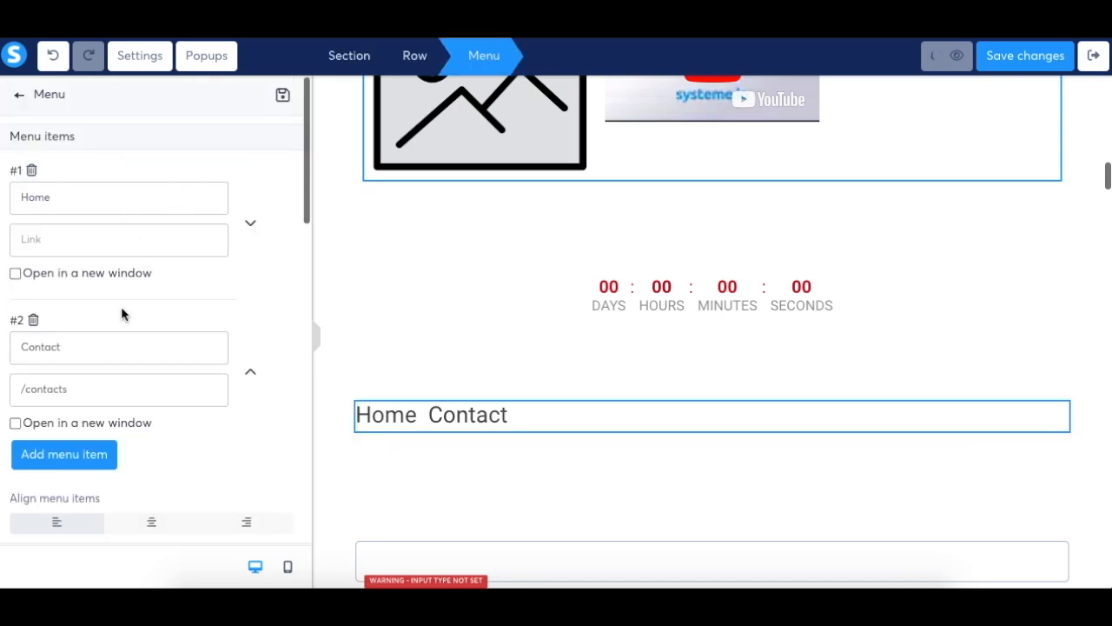
scroll(115, 346, "down", 1)
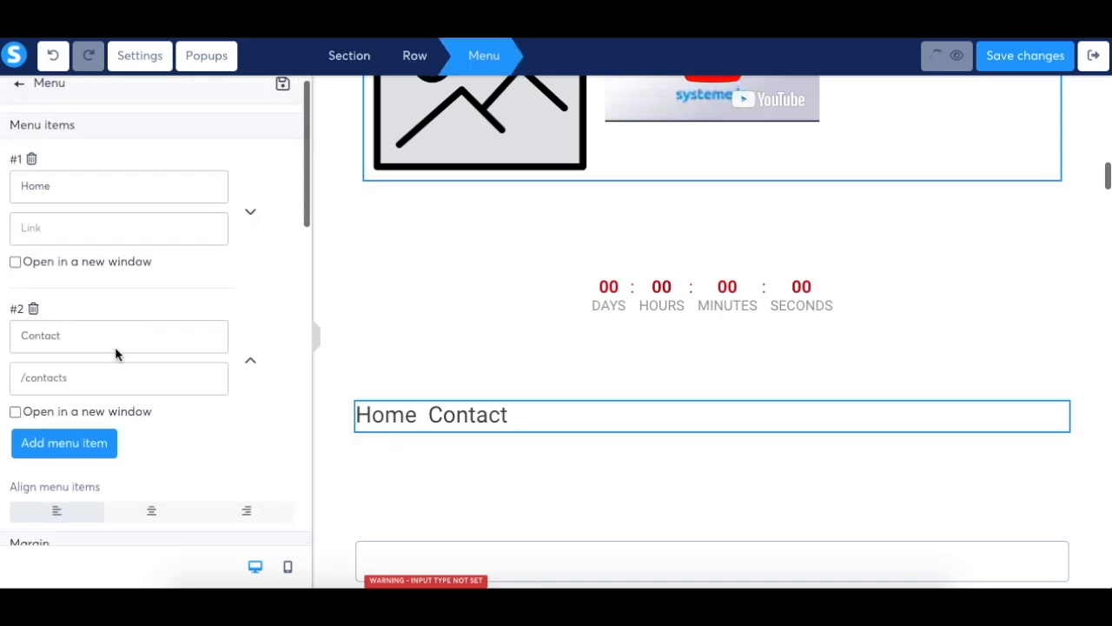
left_click(114, 443)
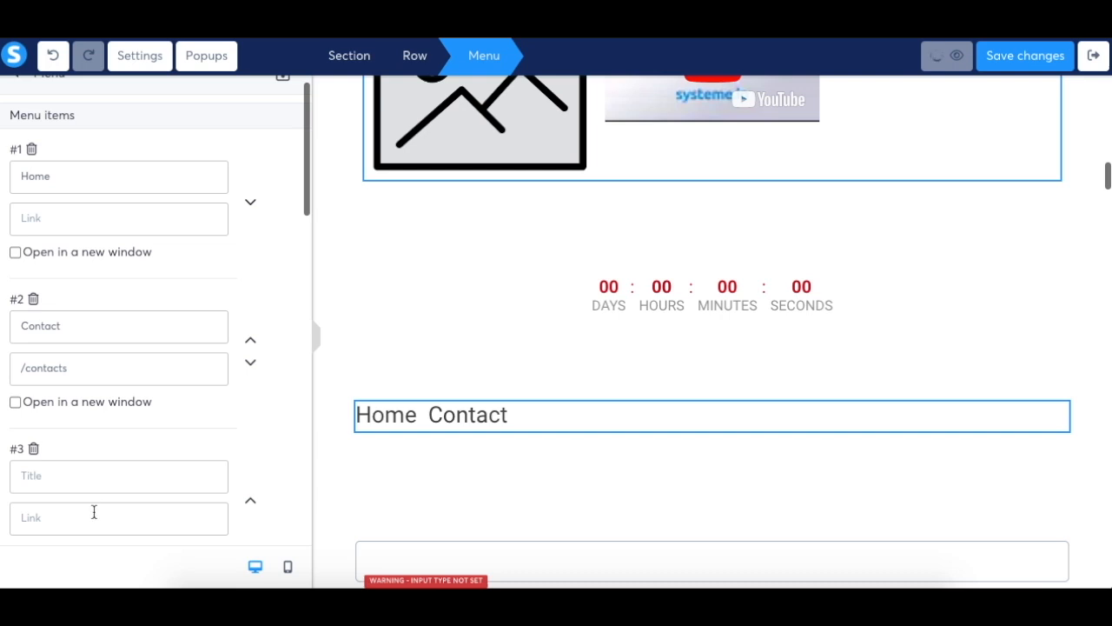
type("About")
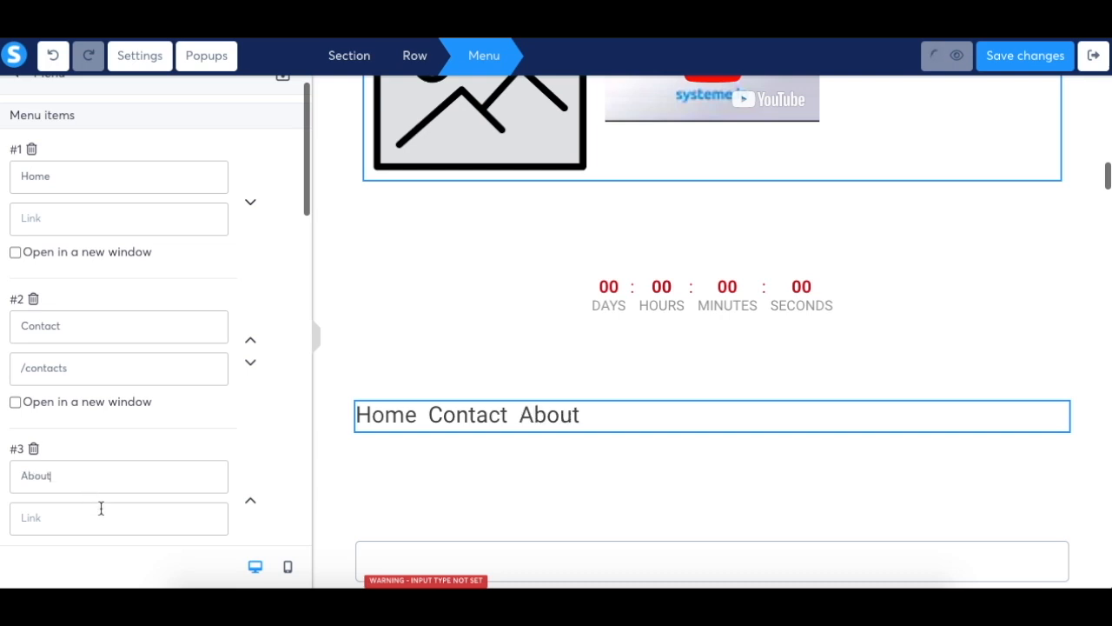
type(" us")
scroll(158, 201, "up", 1)
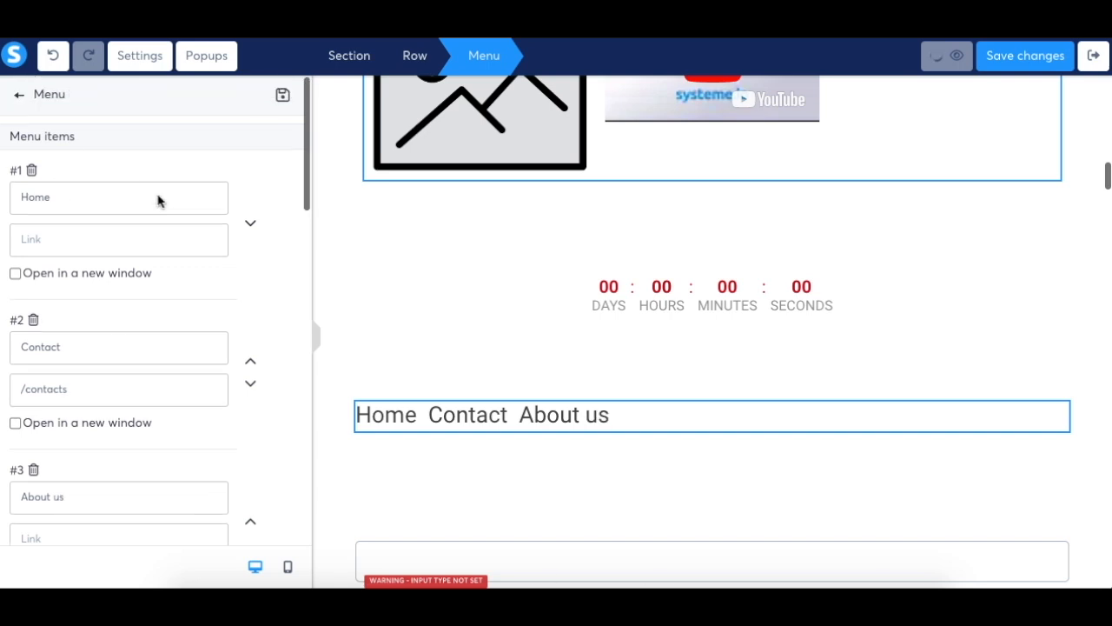
left_click(19, 98)
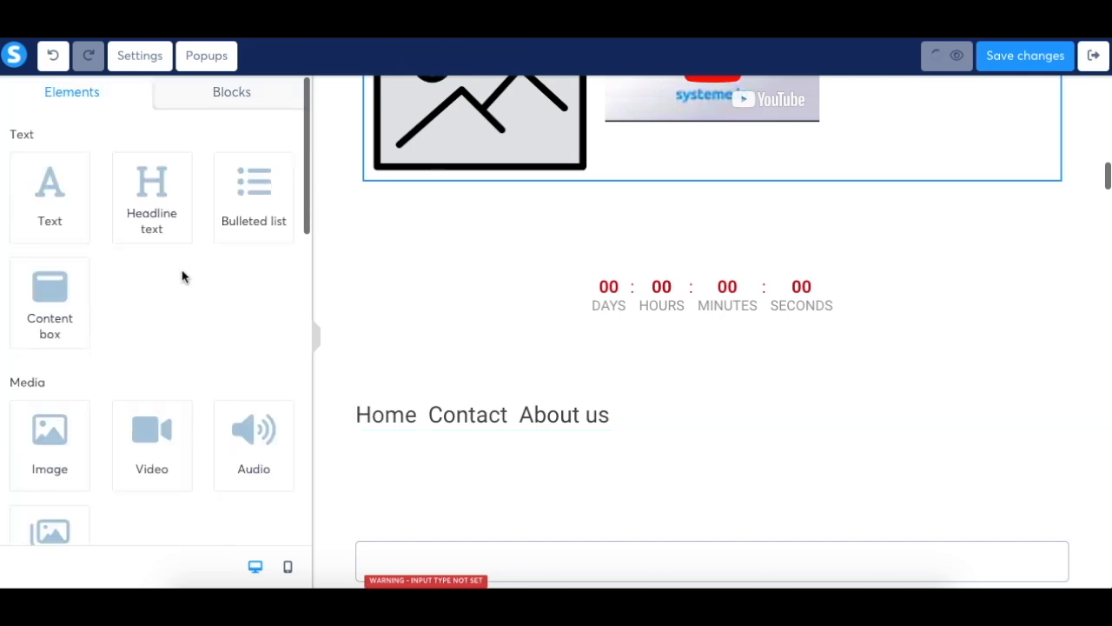
Add a horizontal line below the menu and a Raw HTML element beneath that line
scroll(181, 277, "down", 5)
left_click_drag(269, 340, 522, 456)
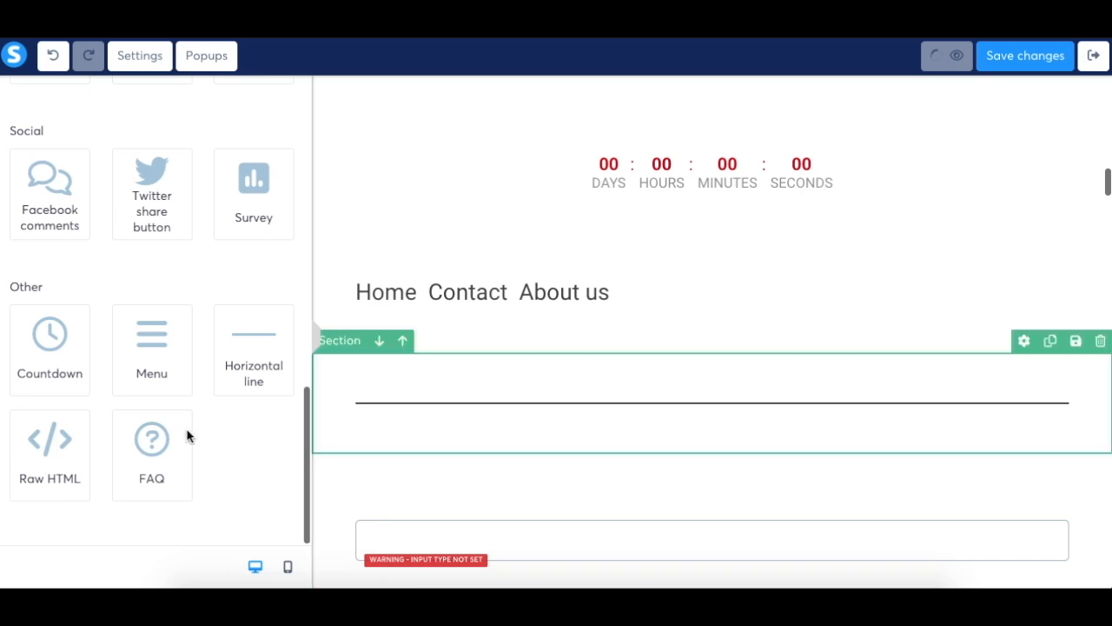
left_click_drag(62, 443, 454, 479)
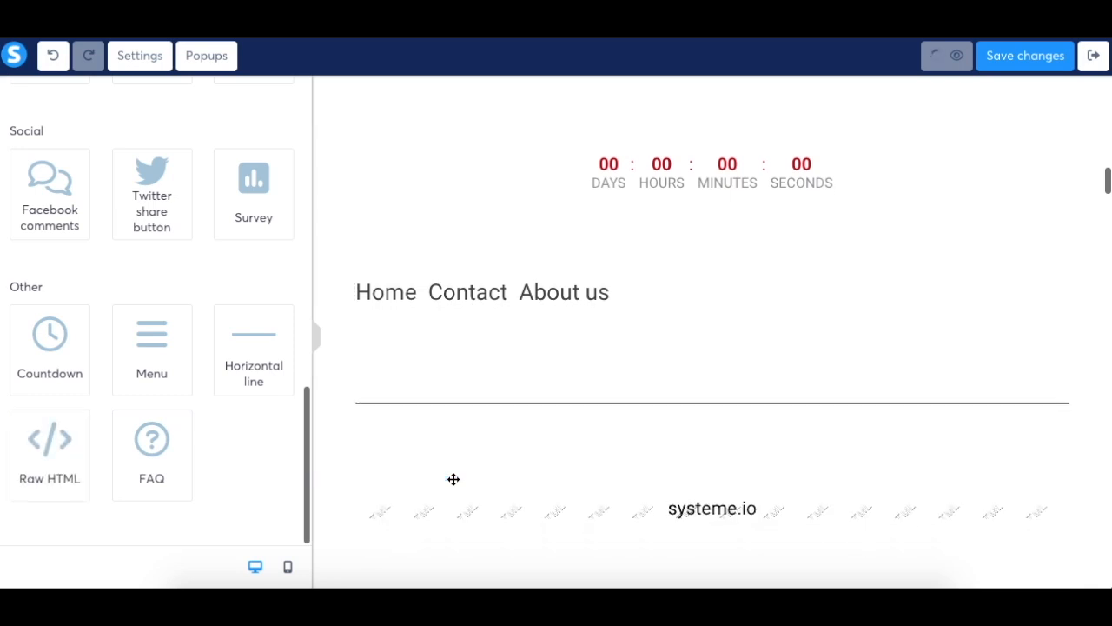
Examine the Raw HTML element's code in its editor, save it and leave the element's settings
left_click(674, 510)
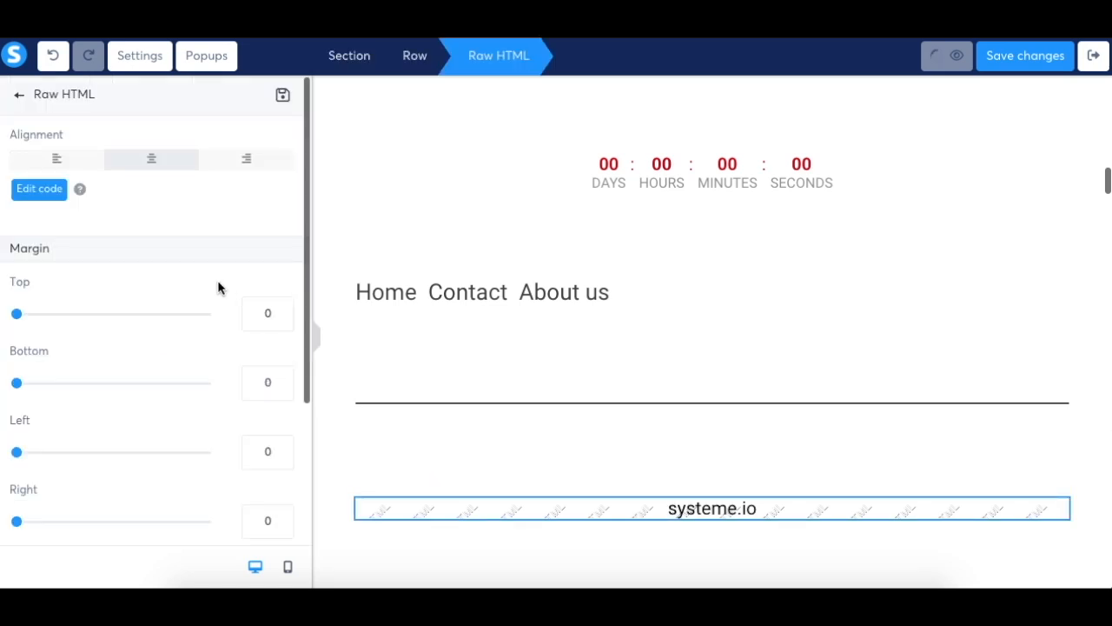
left_click(40, 189)
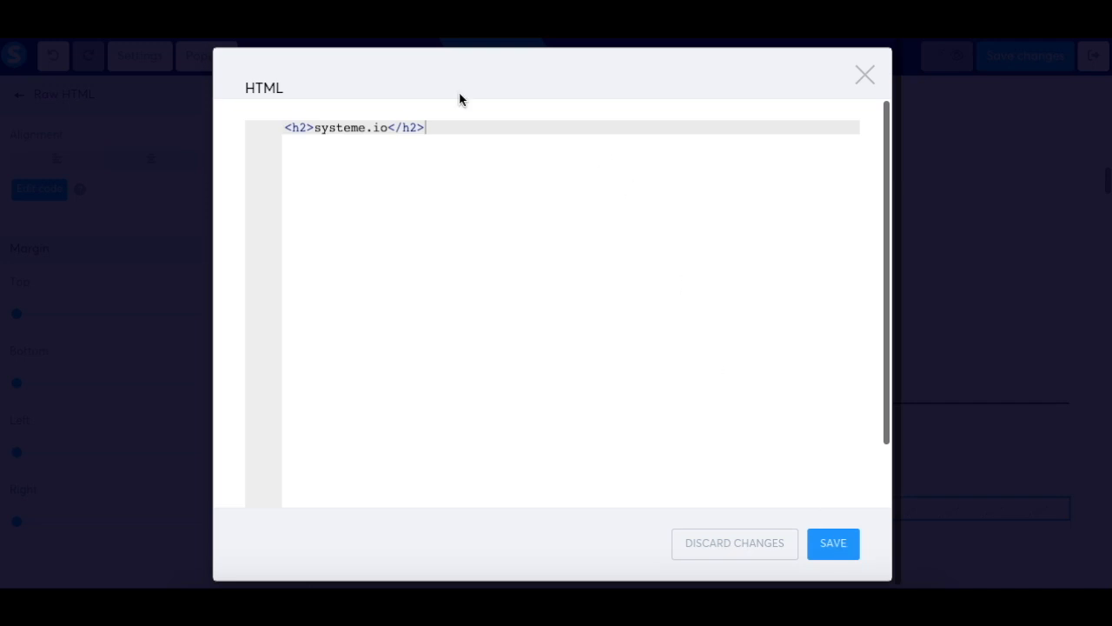
left_click(832, 544)
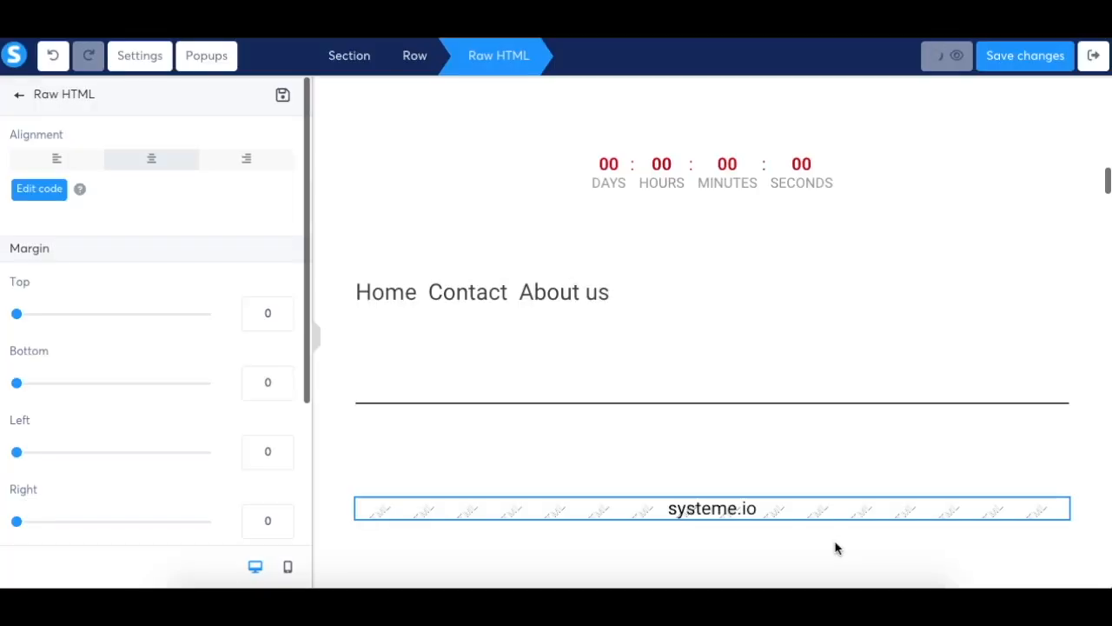
left_click(21, 97)
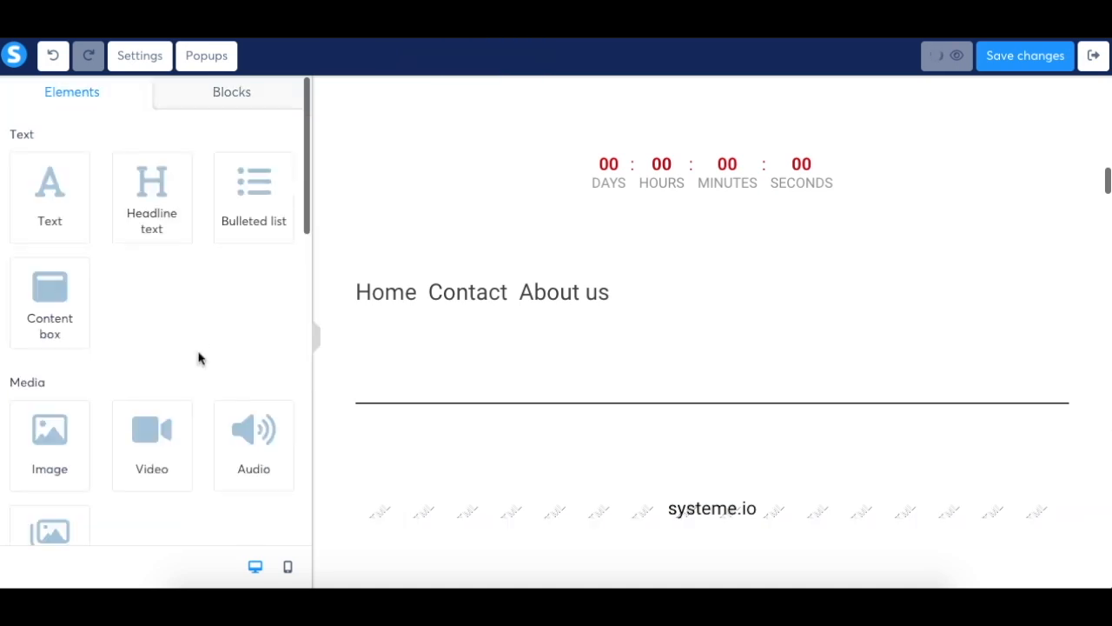
Add an FAQ element between the horizontal line and the Raw HTML element, and give it a second item
scroll(198, 358, "down", 5)
left_click_drag(169, 449, 496, 474)
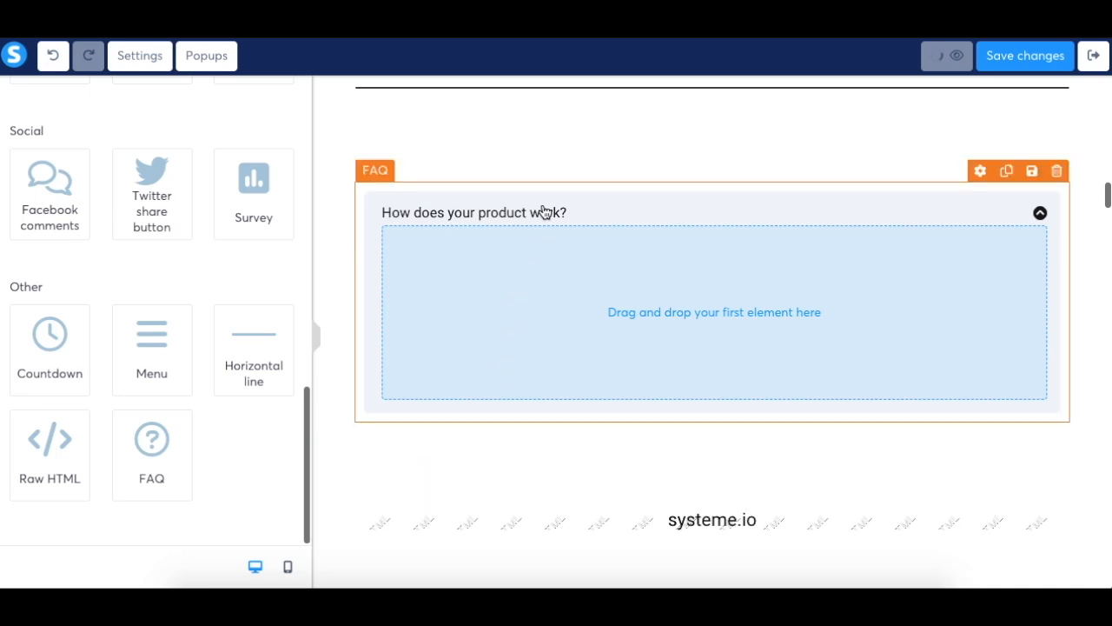
left_click(544, 211)
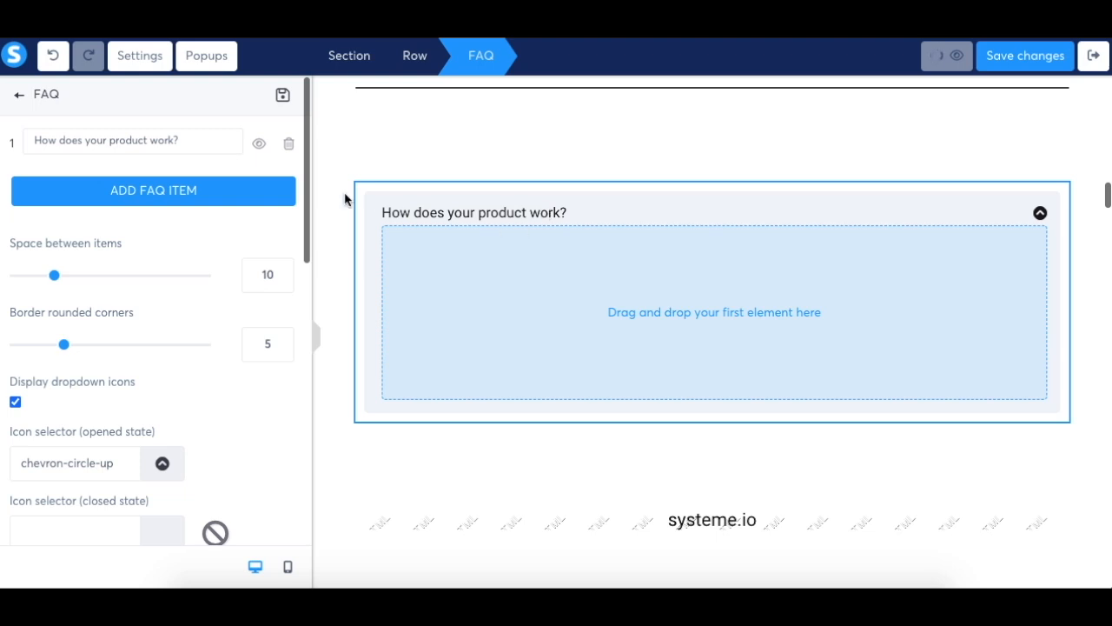
left_click(162, 192)
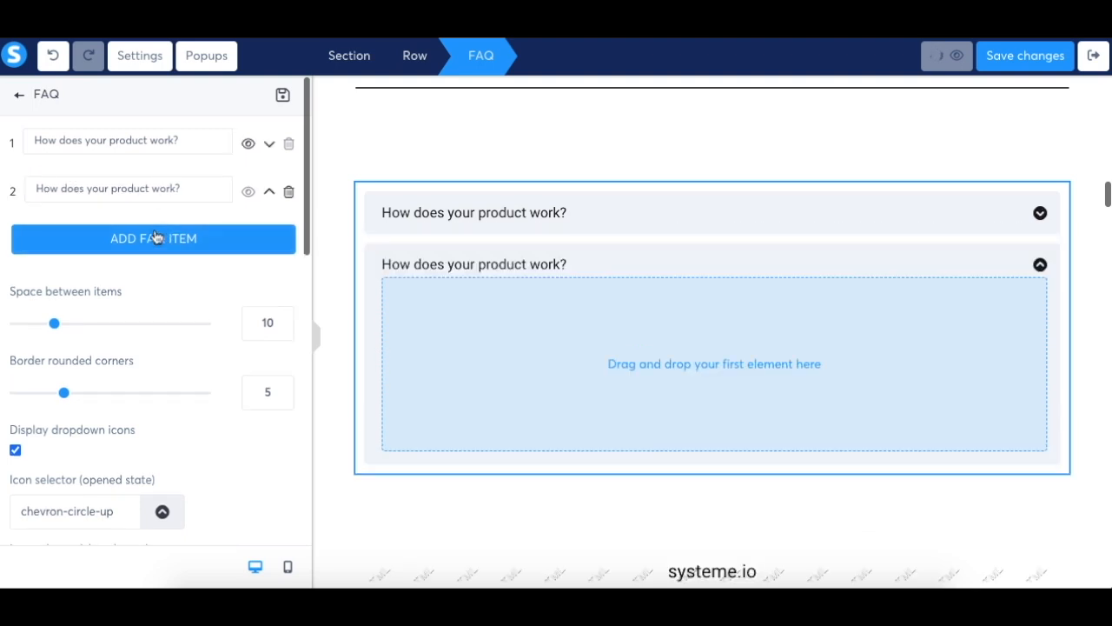
Place a text element inside the second FAQ item and a video element inside the first one
left_click(21, 96)
left_click_drag(47, 179, 510, 340)
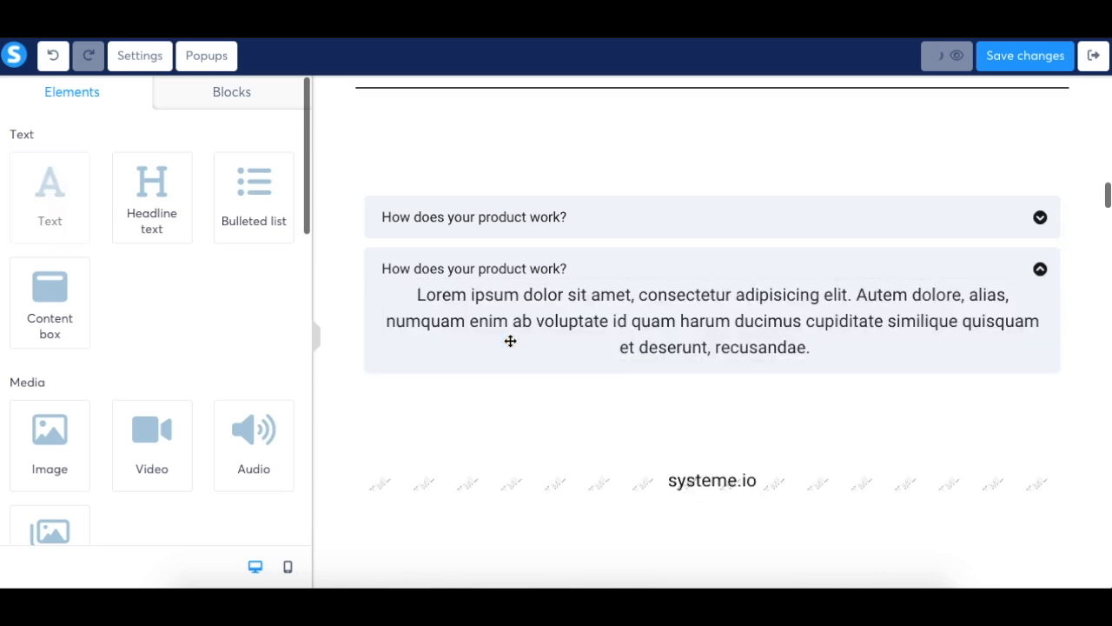
left_click(499, 223)
left_click(249, 145)
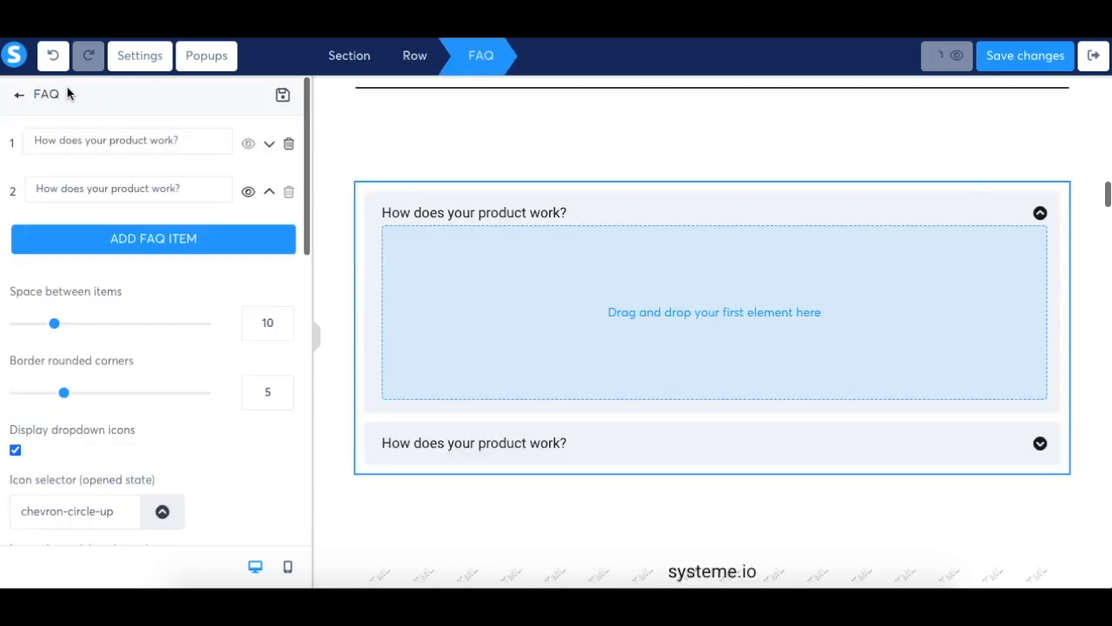
left_click(20, 95)
scroll(119, 350, "down", 1)
left_click_drag(131, 363, 516, 331)
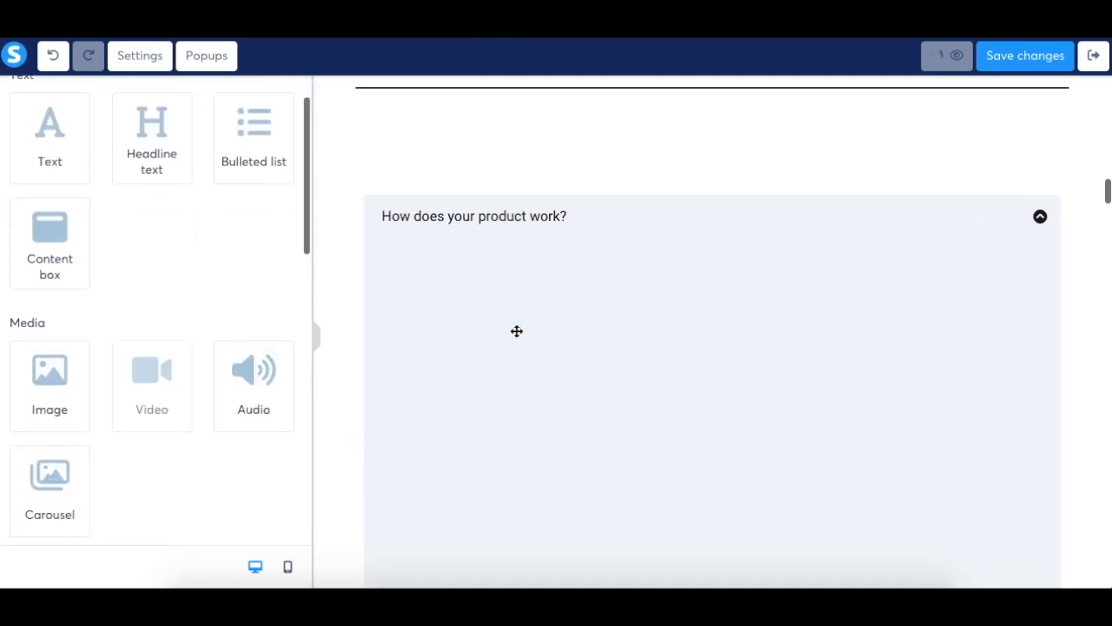